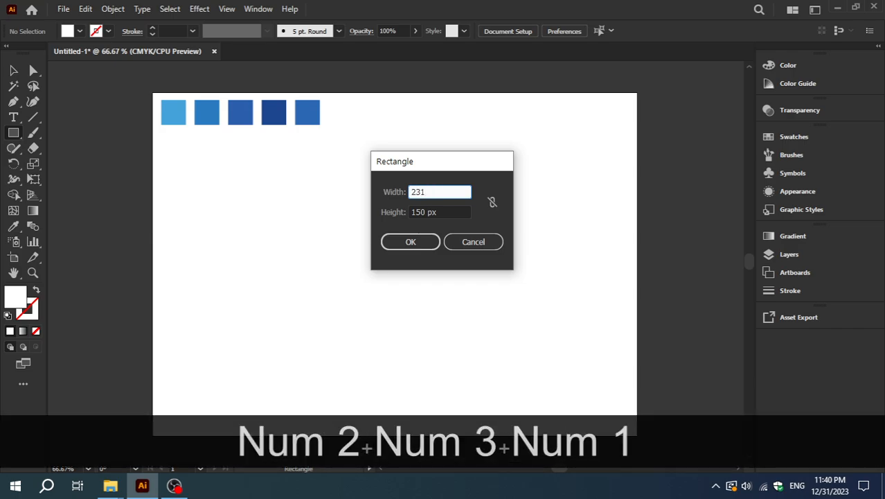
# - Create a rectangle 231 px wide and 280 px high
pyautogui.write('px')
pyautogui.press('Tab')
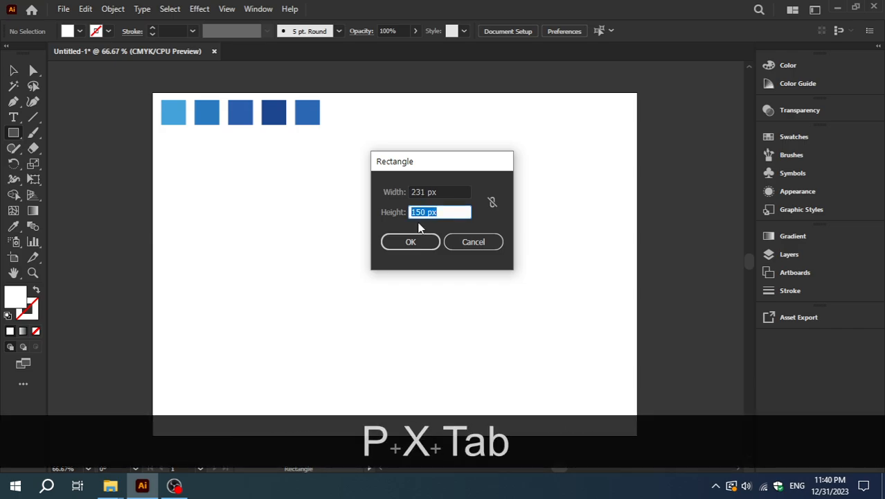
pyautogui.write('2')
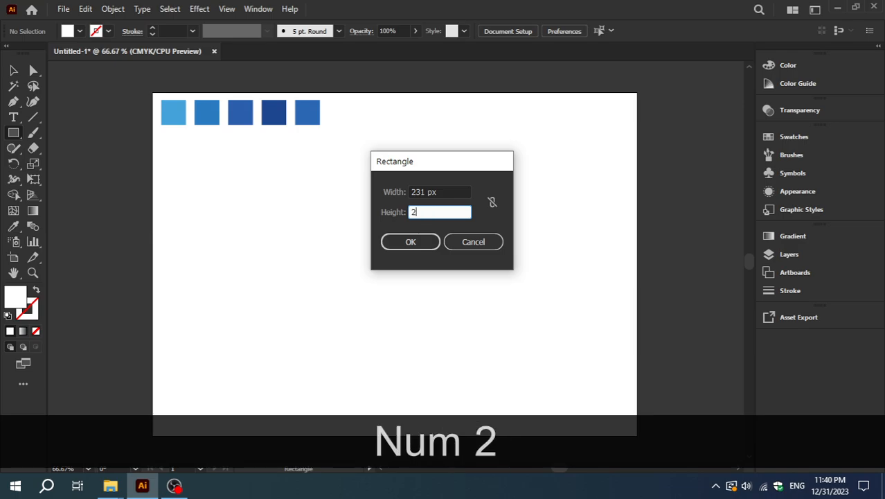
pyautogui.write('80px')
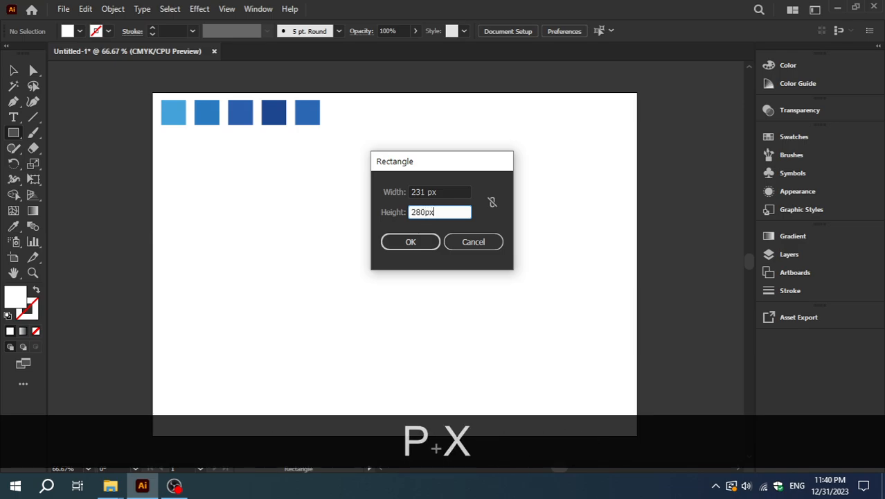
pyautogui.click(408, 242)
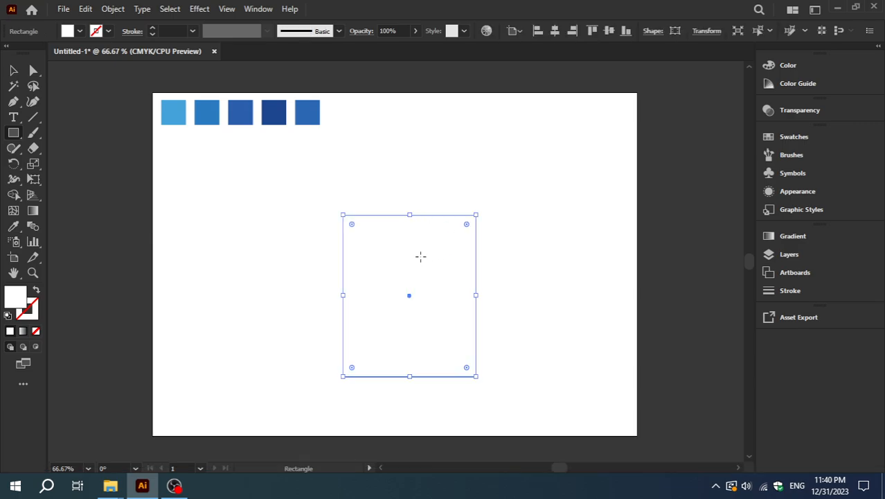
# - Fill the rectangle with the first swatch square's light blue and move it into the right half of the artboard
pyautogui.click(13, 225)
pyautogui.click(175, 115)
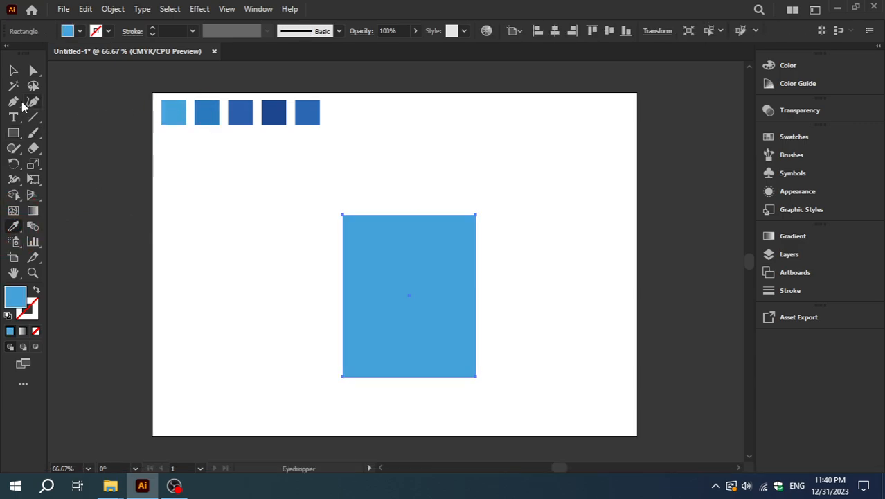
pyautogui.click(13, 70)
pyautogui.moveTo(421, 283); pyautogui.dragTo(500, 253)
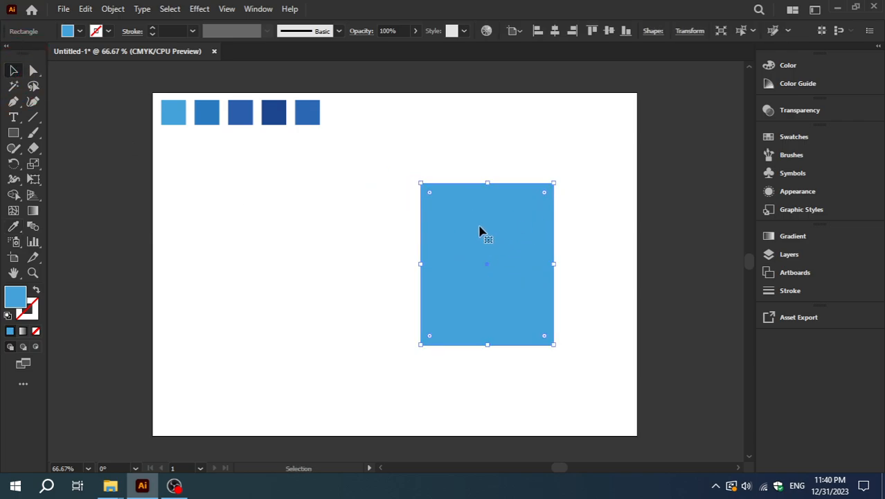
# - Split the blue rectangle into a grid of 4 rows and 1 column, with the preview turned on
pyautogui.click(113, 9)
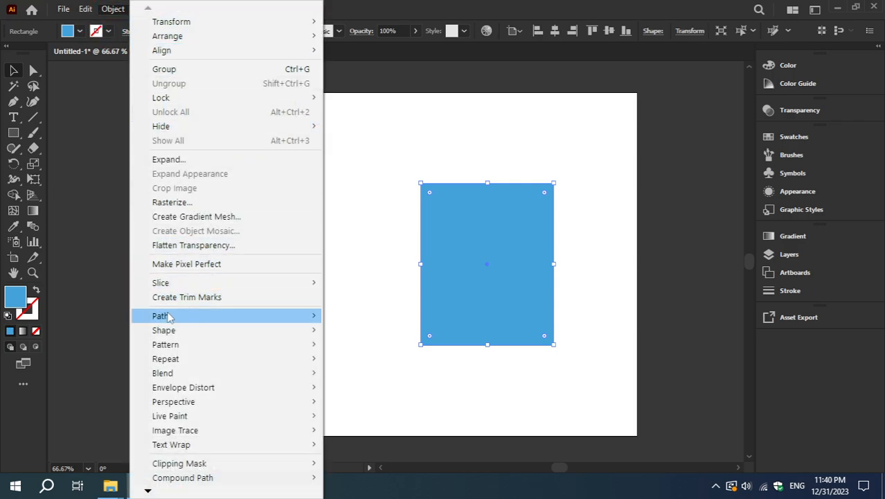
pyautogui.moveTo(170, 317)
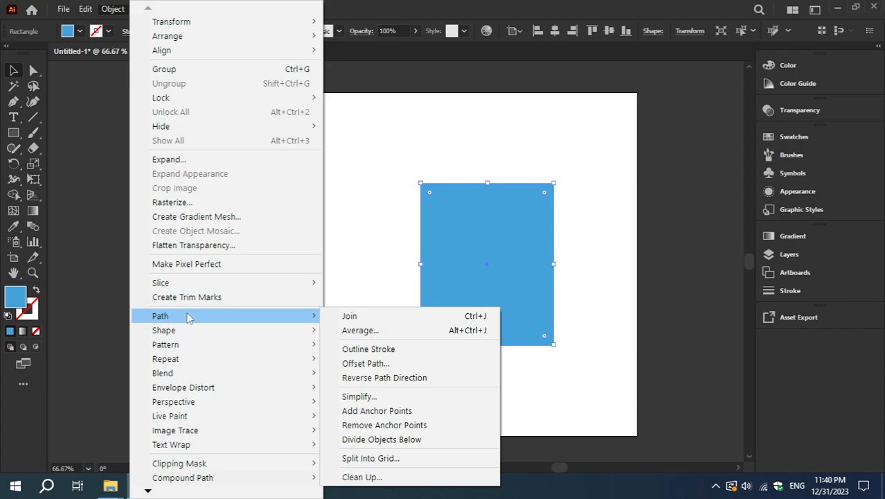
pyautogui.click(388, 459)
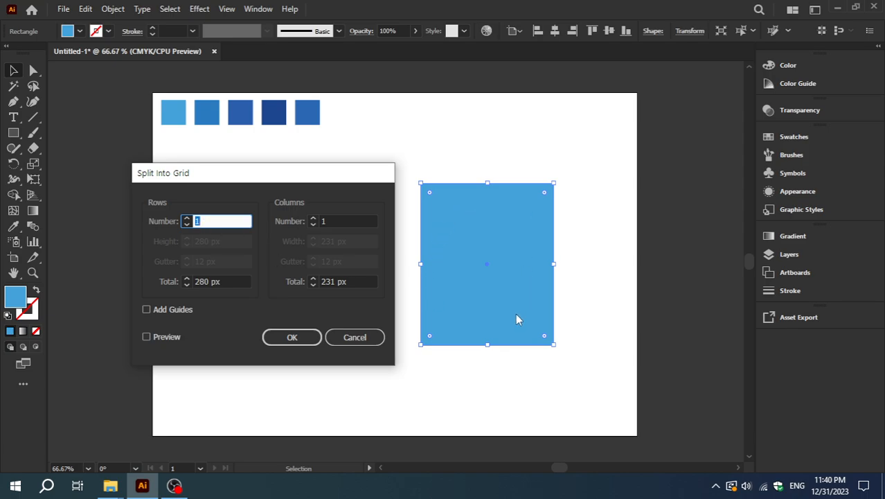
pyautogui.click(152, 338)
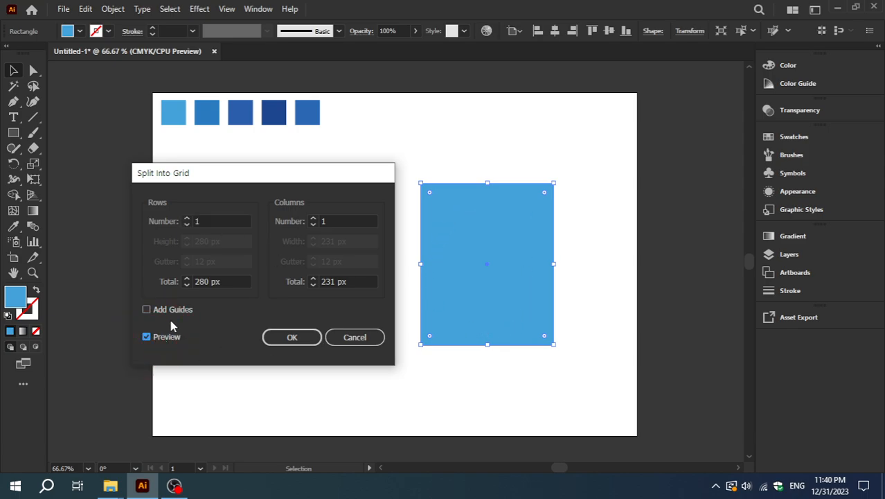
pyautogui.click(207, 221)
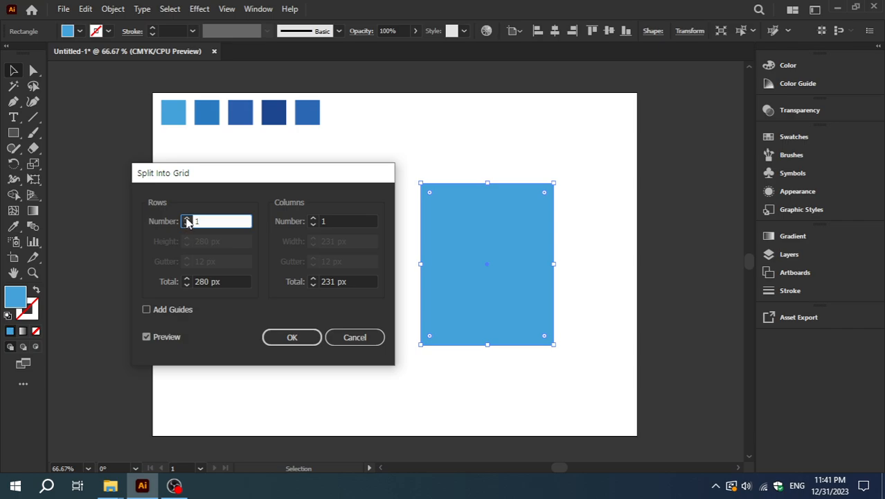
pyautogui.click(187, 218)
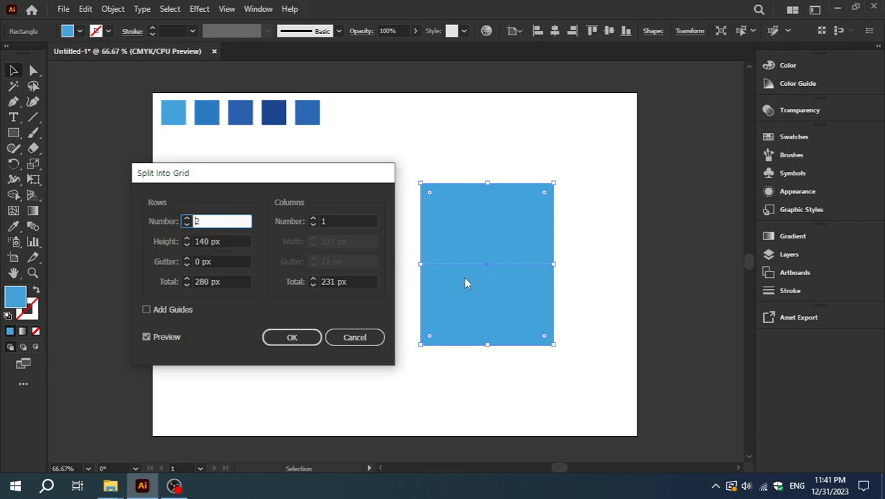
pyautogui.click(186, 218)
pyautogui.click(187, 219)
pyautogui.click(292, 337)
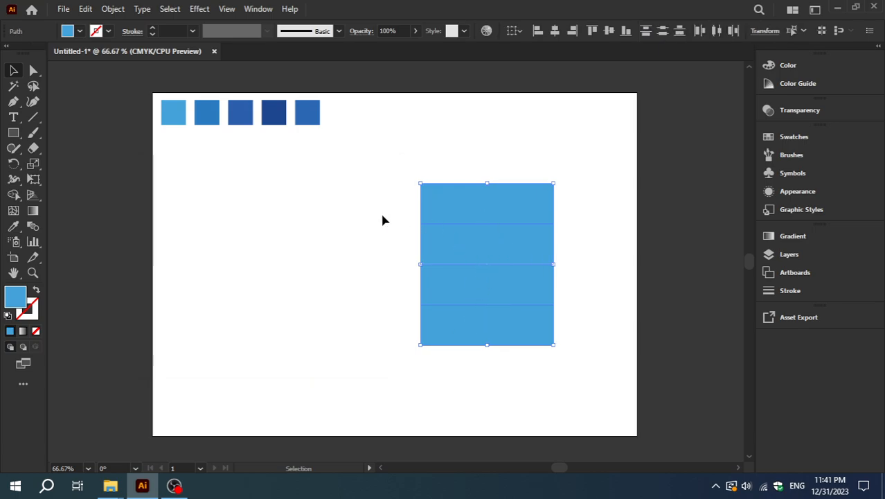
# - Keep the top strip light blue and fill the second strip with the second swatch square's color using the Eyedropper
pyautogui.click(441, 206)
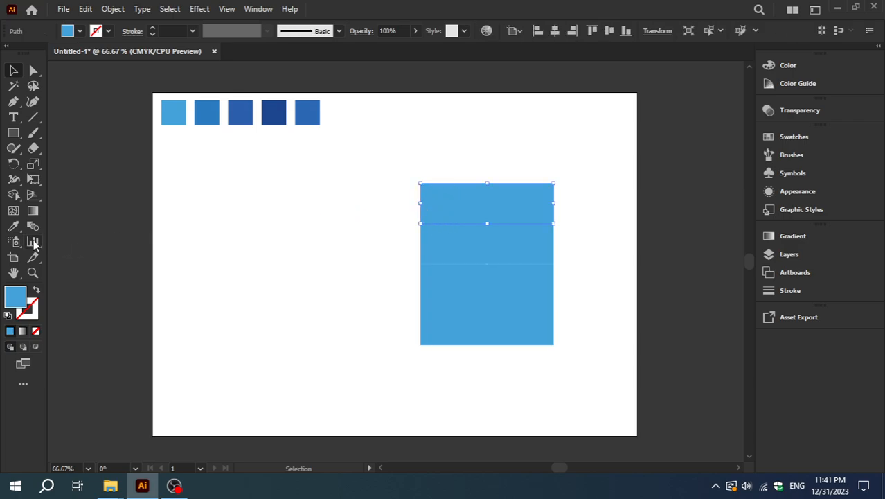
pyautogui.click(14, 227)
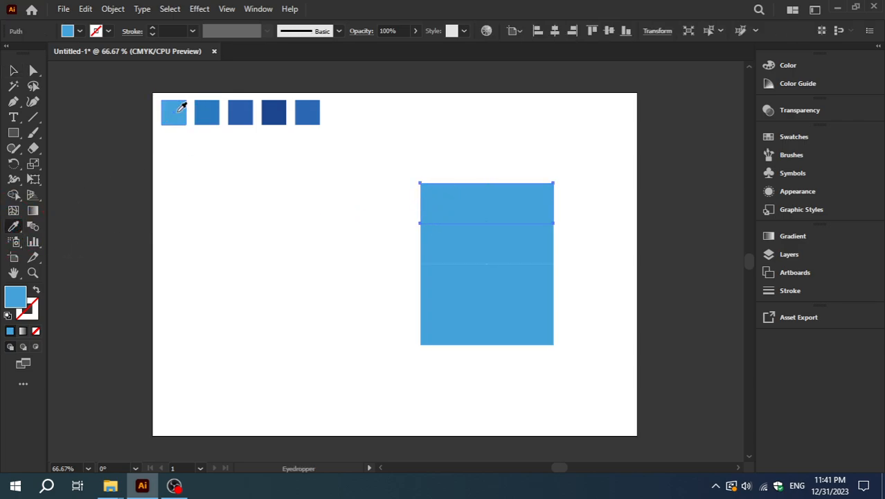
pyautogui.press('v')
pyautogui.click(441, 242)
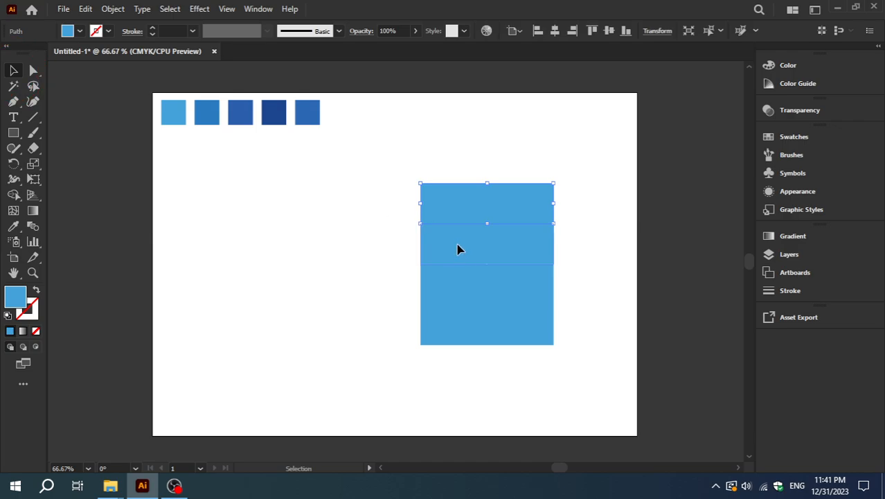
pyautogui.click(14, 228)
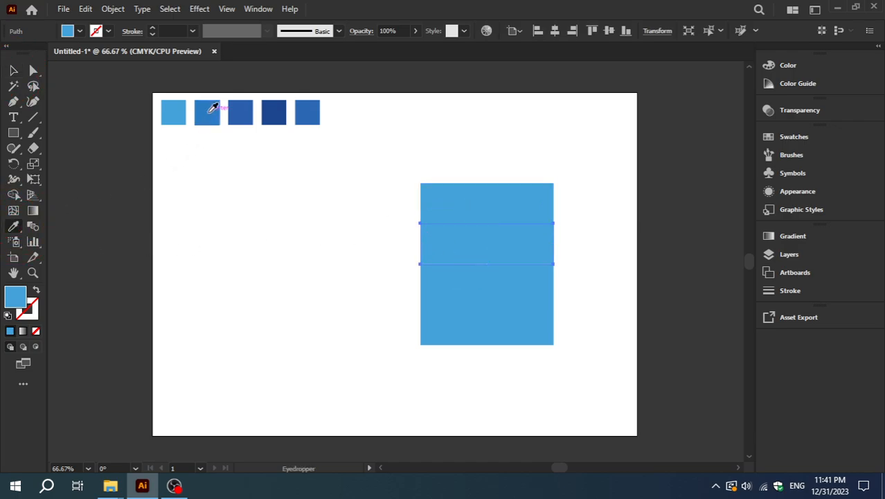
pyautogui.click(210, 113)
pyautogui.click(14, 72)
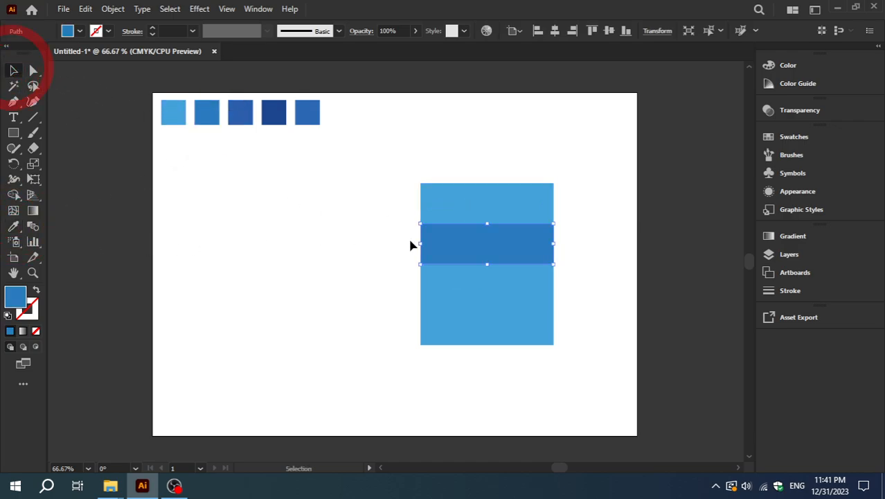
# - Fill the third strip with the third swatch square's color and the bottom strip with the fourth square's dark blue
pyautogui.click(484, 284)
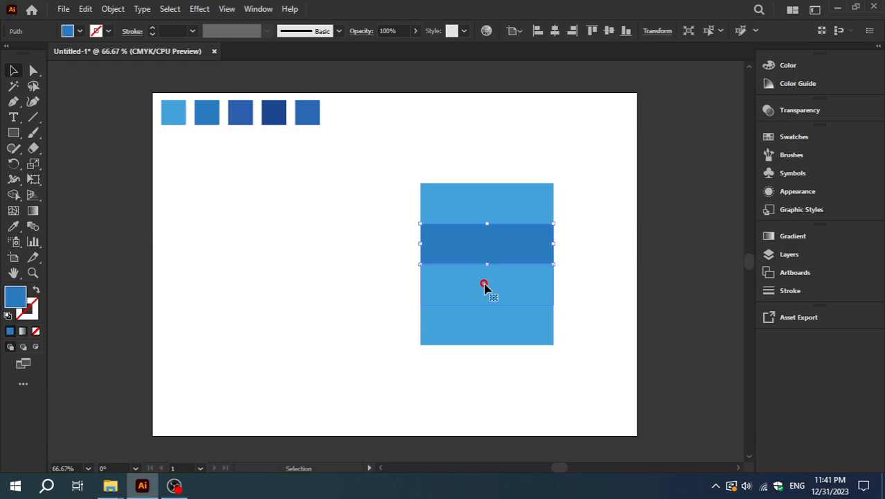
pyautogui.click(14, 228)
pyautogui.click(239, 113)
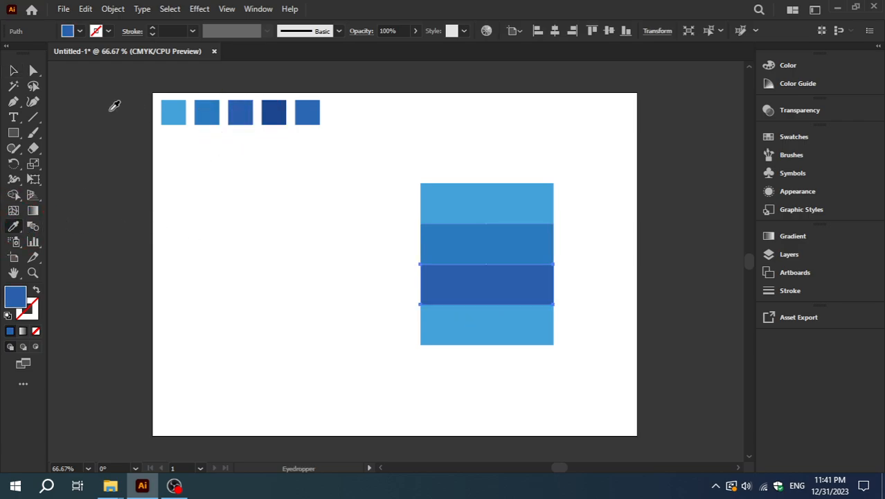
pyautogui.click(13, 70)
pyautogui.click(444, 329)
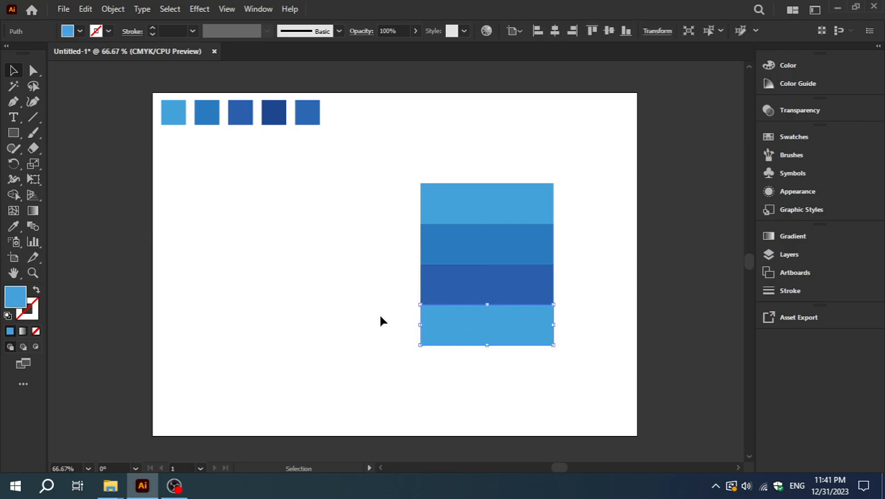
pyautogui.click(13, 226)
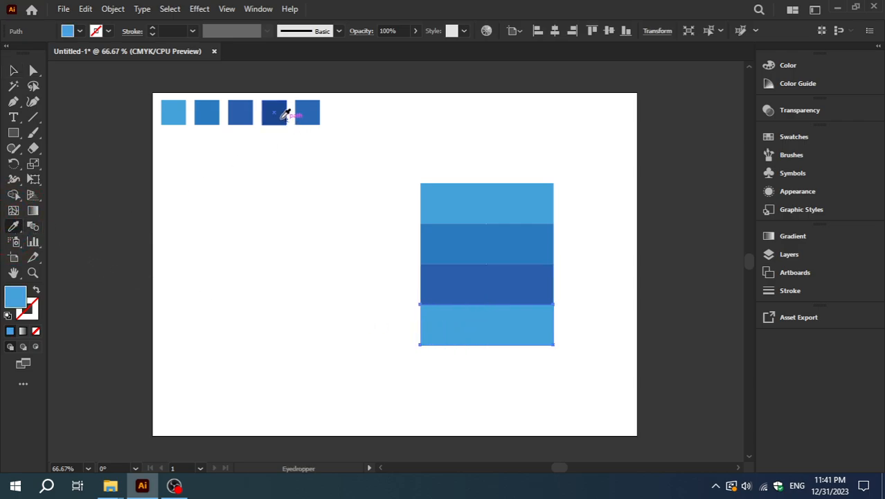
pyautogui.click(281, 116)
pyautogui.click(14, 70)
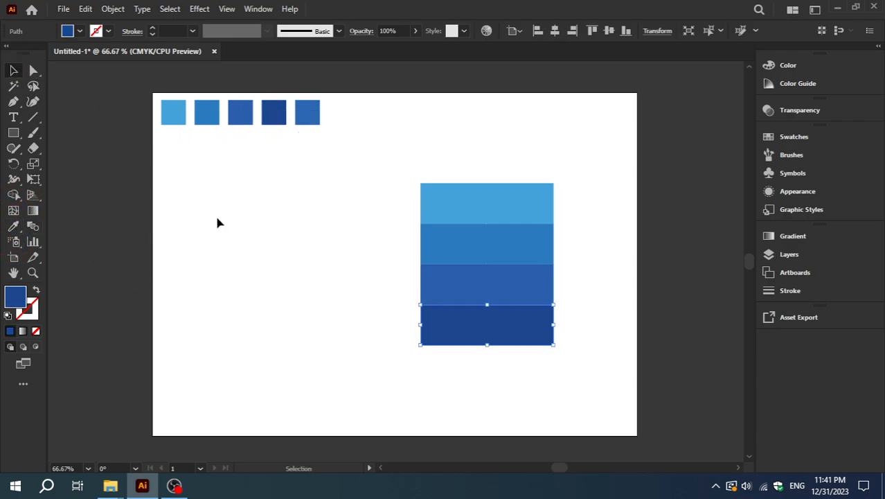
pyautogui.click(217, 222)
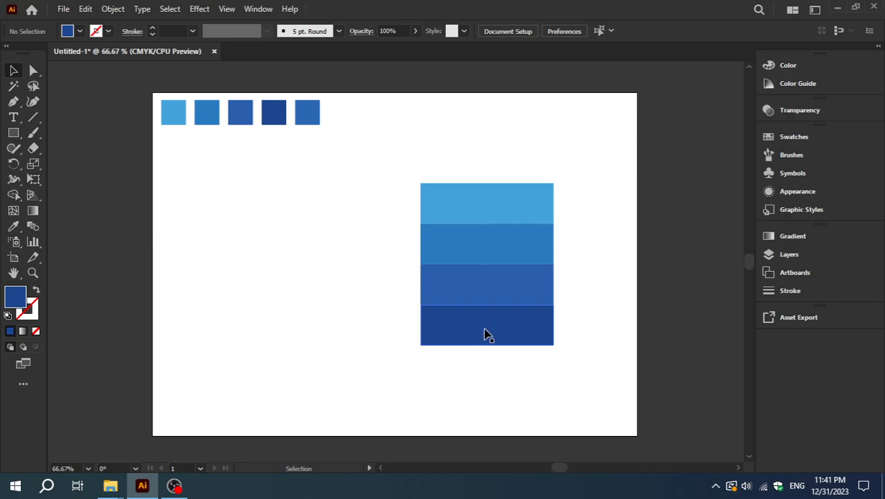
# - Round the two upper corners of the top strip and the two lower corners of the bottom strip to a radius of about 18 px
pyautogui.click(33, 70)
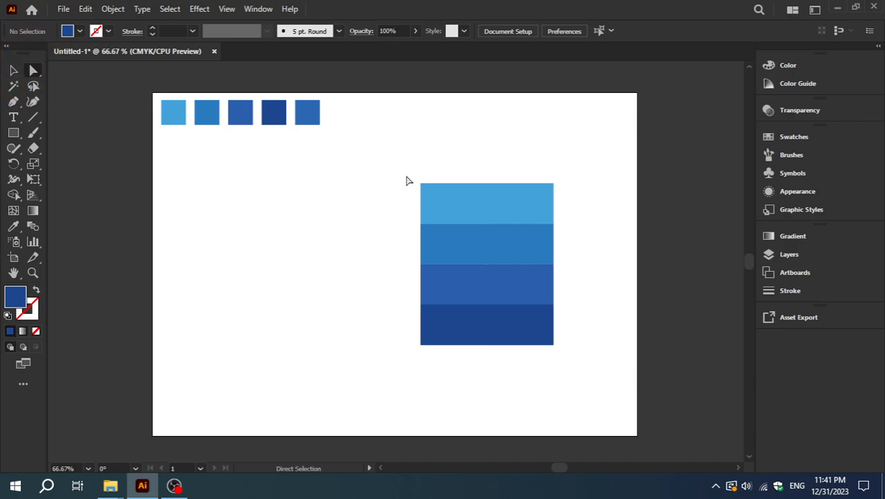
pyautogui.moveTo(407, 175); pyautogui.dragTo(565, 194)
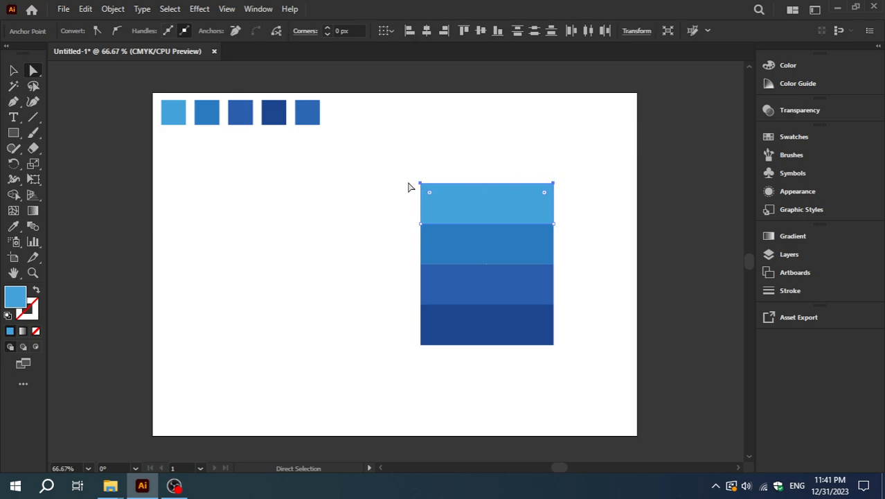
pyautogui.press('shift')
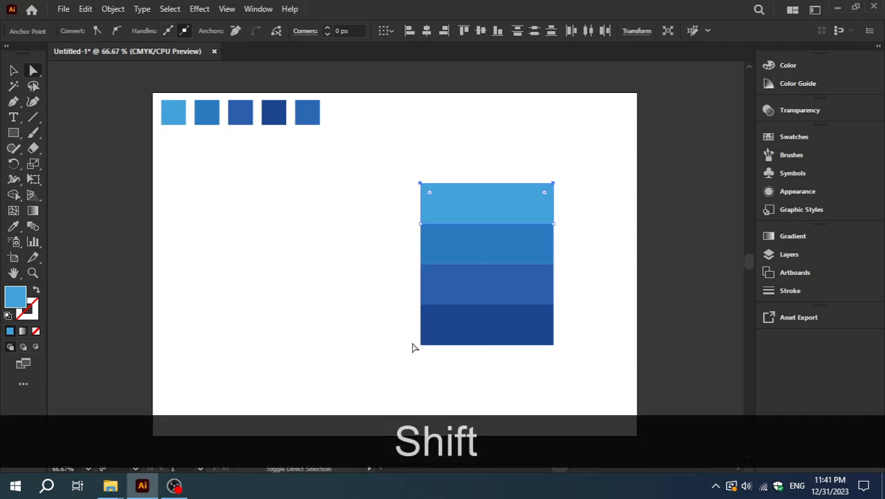
pyautogui.moveTo(416, 344); pyautogui.dragTo(563, 350)
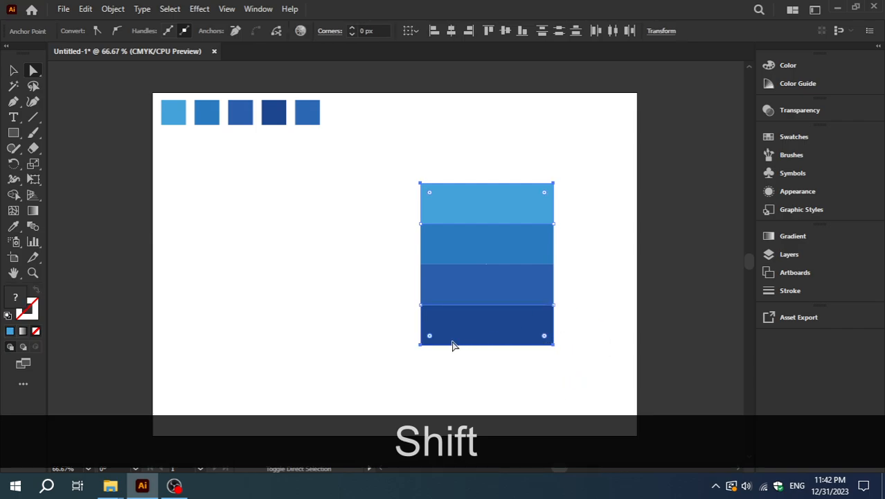
pyautogui.keyDown('shift'); pyautogui.click(552, 344); pyautogui.keyUp('shift')
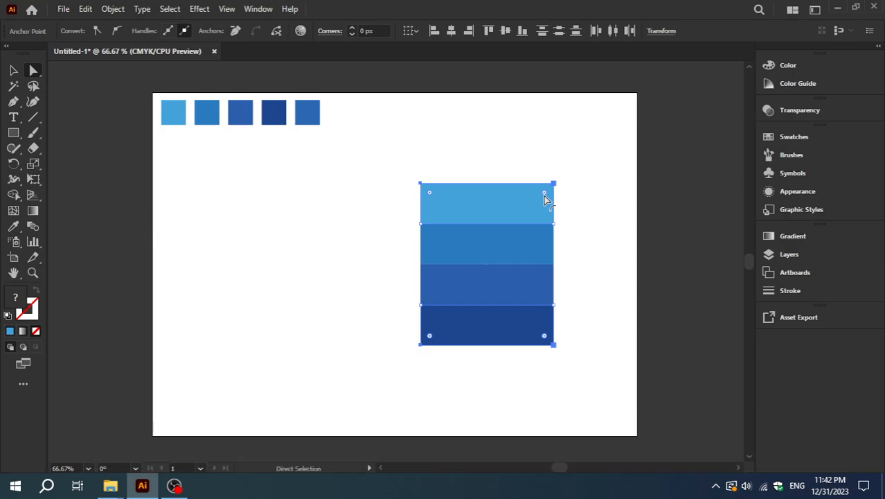
pyautogui.moveTo(545, 194); pyautogui.dragTo(545, 198)
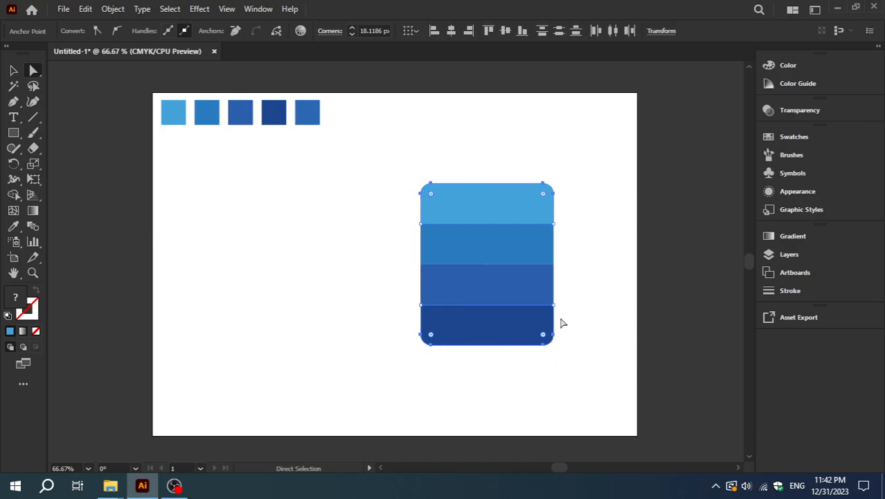
pyautogui.click(584, 275)
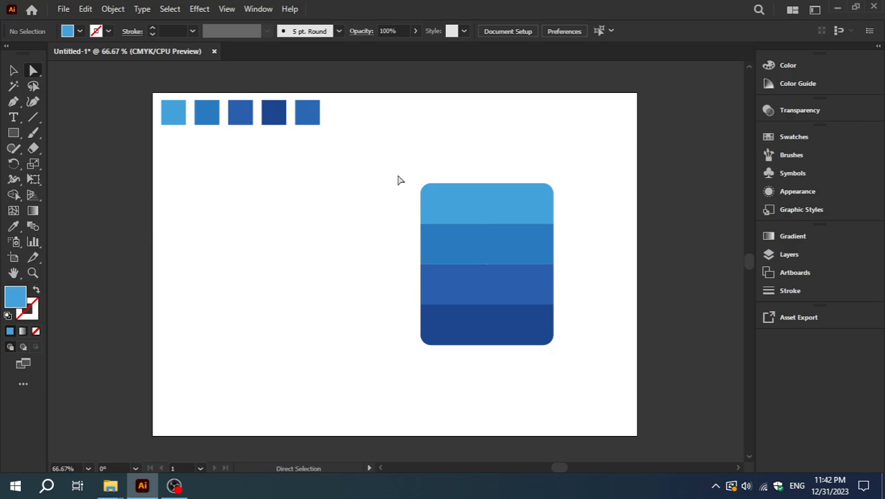
# - Select all four blue strips and lock them
pyautogui.click(13, 70)
pyautogui.moveTo(410, 190); pyautogui.dragTo(568, 383)
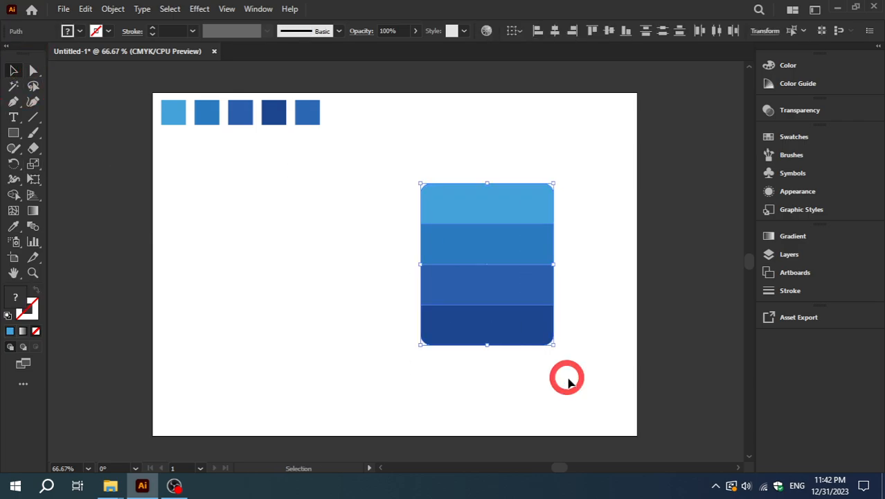
pyautogui.click(113, 9)
pyautogui.moveTo(169, 97)
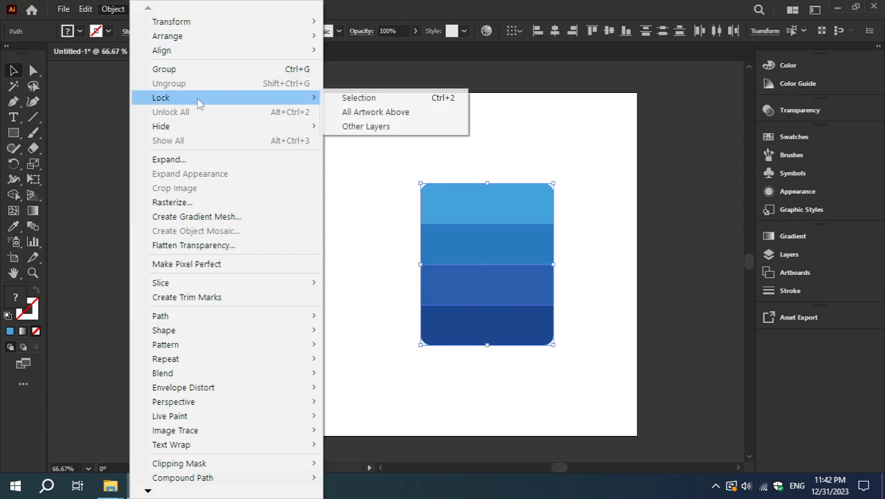
pyautogui.click(340, 98)
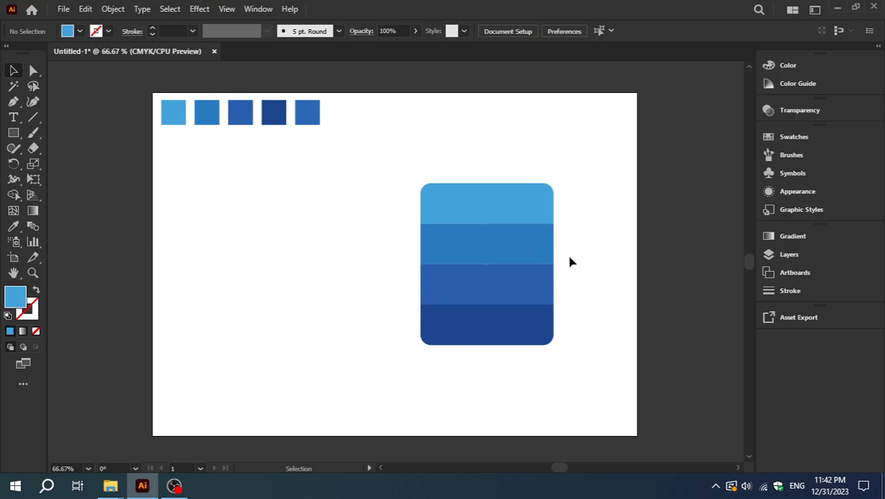
# - Create a rectangle 156 px wide and 150 px high in the empty area beside the blue strips
pyautogui.click(14, 134)
pyautogui.click(263, 224)
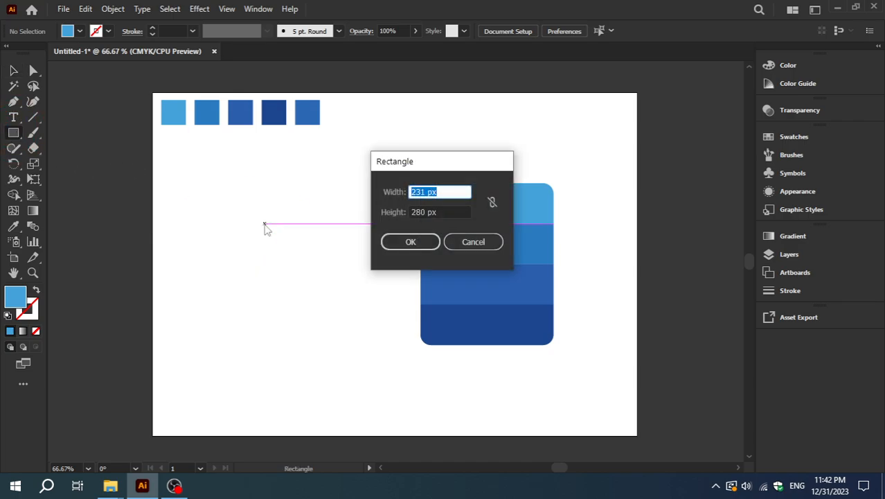
pyautogui.write('156')
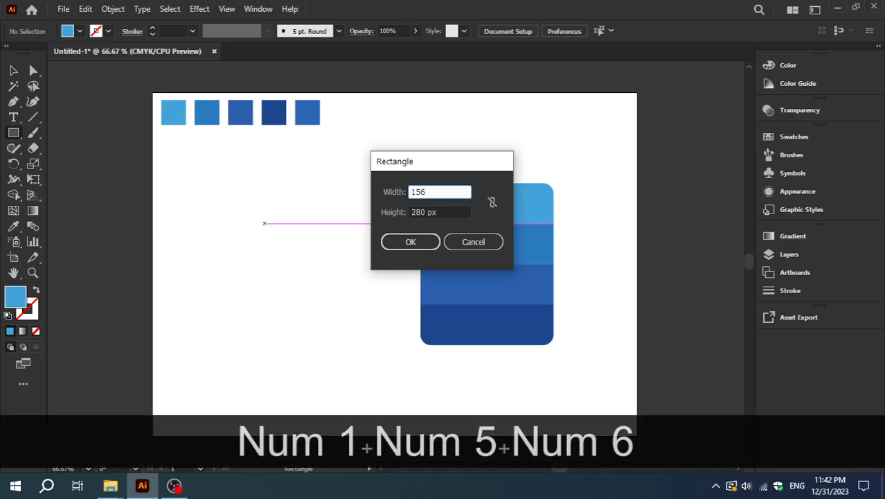
pyautogui.write('jpx')
pyautogui.press('Tab')
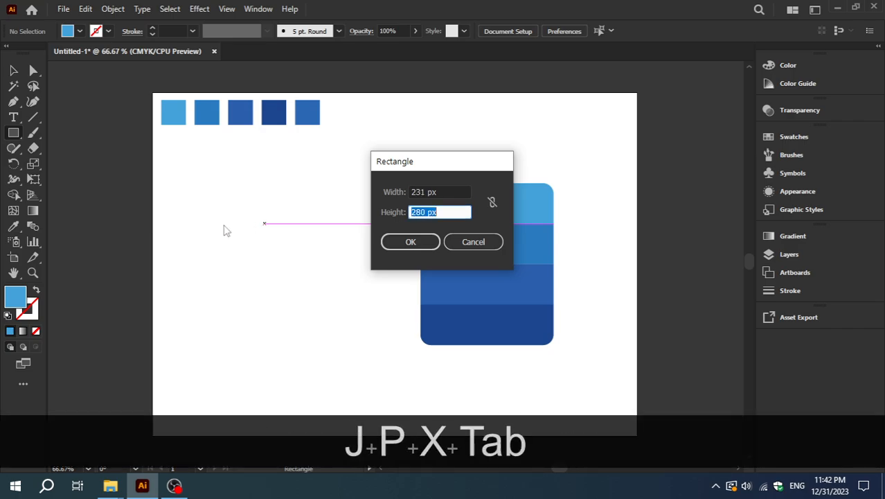
pyautogui.click(450, 188)
pyautogui.press('BackSpace')
pyautogui.press('BackSpace')
pyautogui.press('BackSpace')
pyautogui.press('BackSpace')
pyautogui.press('BackSpace')
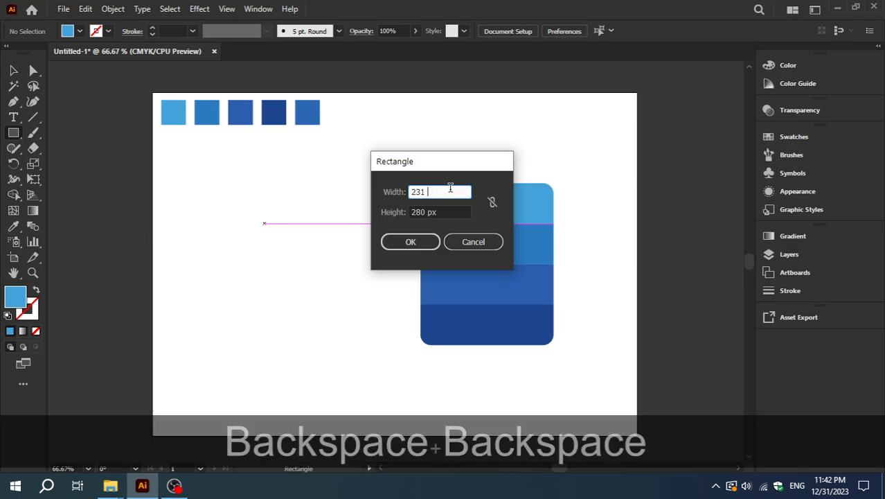
pyautogui.write('156 ')
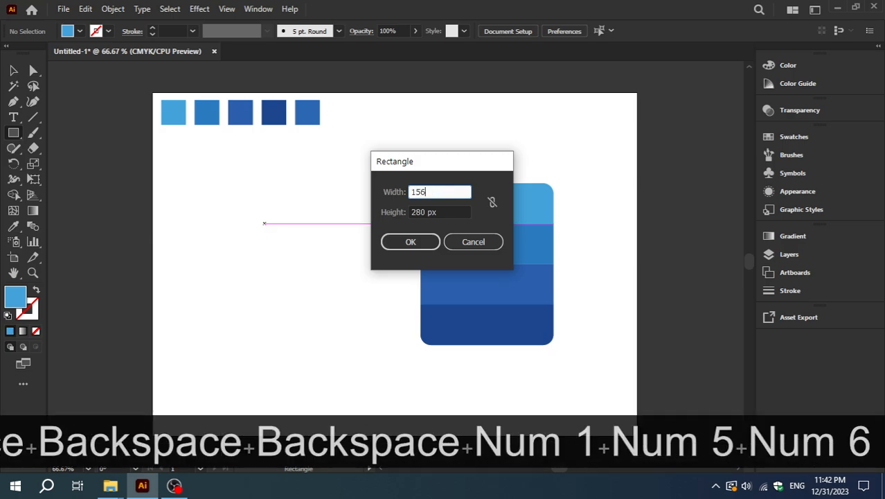
pyautogui.write('px')
pyautogui.press('Tab')
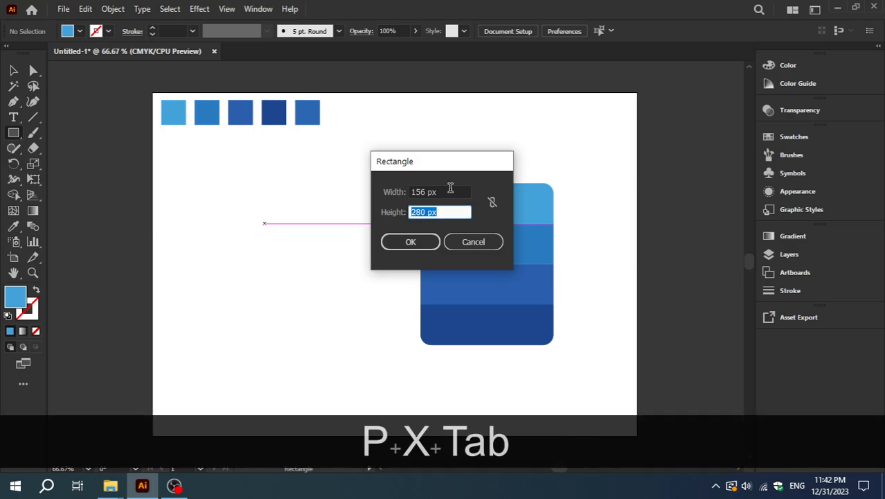
pyautogui.write('150')
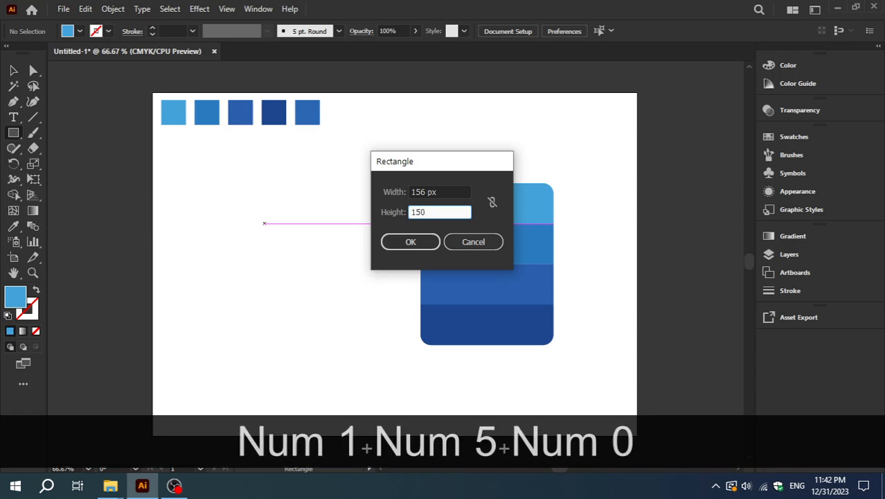
pyautogui.write('px')
pyautogui.click(409, 243)
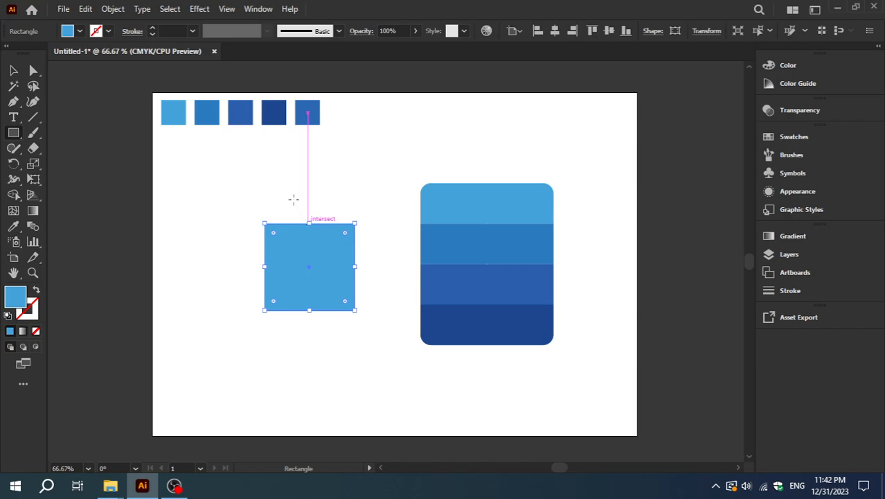
# - Center the new rectangle on the left edge of the strip block and enlarge it slightly from its center
pyautogui.click(13, 70)
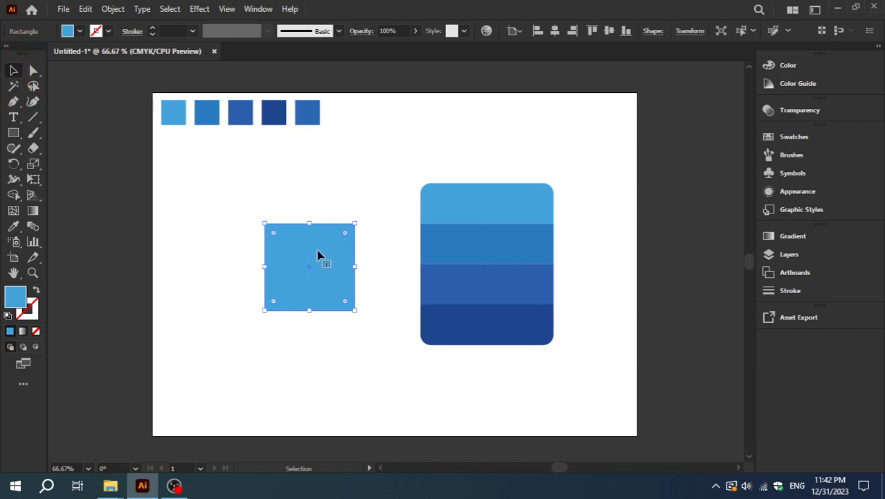
pyautogui.moveTo(318, 253); pyautogui.dragTo(430, 251)
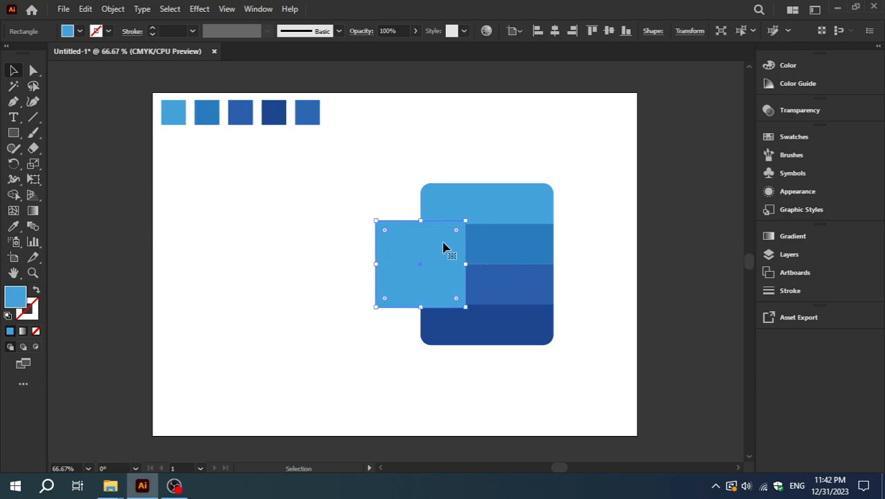
pyautogui.moveTo(466, 221); pyautogui.dragTo(461, 228)
pyautogui.hotkey('ctrl', 'z')
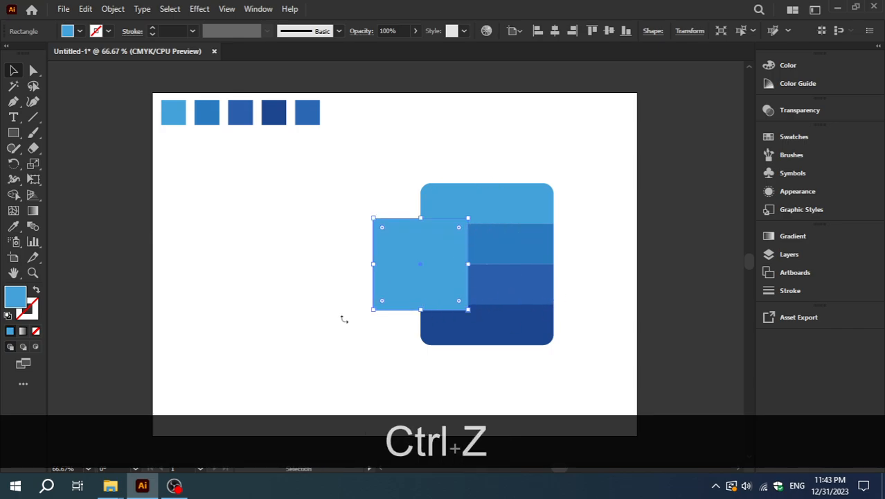
pyautogui.click(316, 315)
pyautogui.click(442, 273)
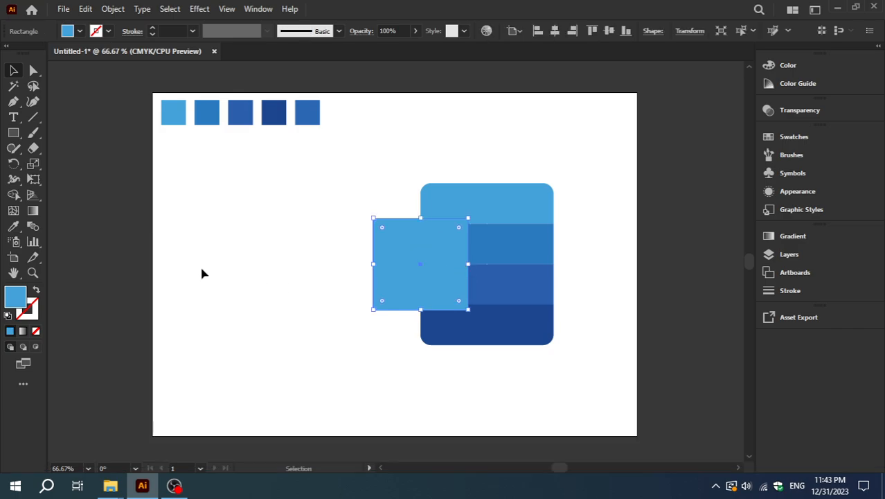
# - Fill the overlapping rectangle with the fifth swatch square's blue using the Eyedropper
pyautogui.click(13, 226)
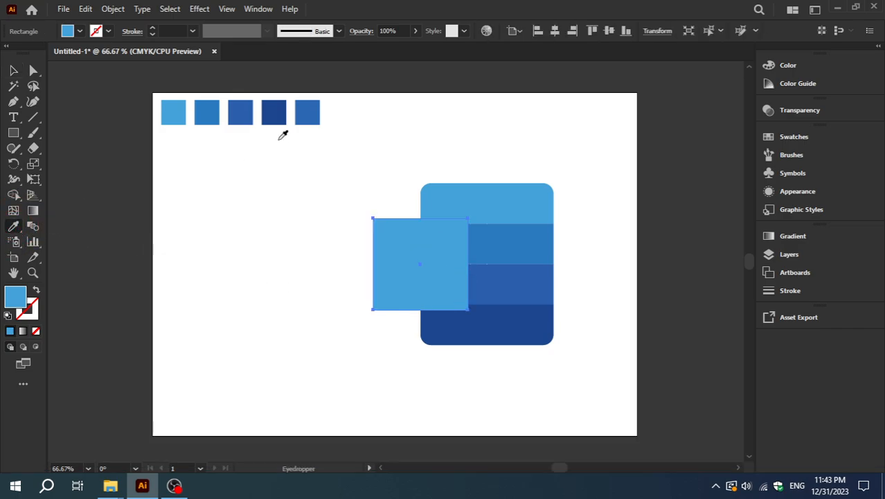
pyautogui.click(314, 110)
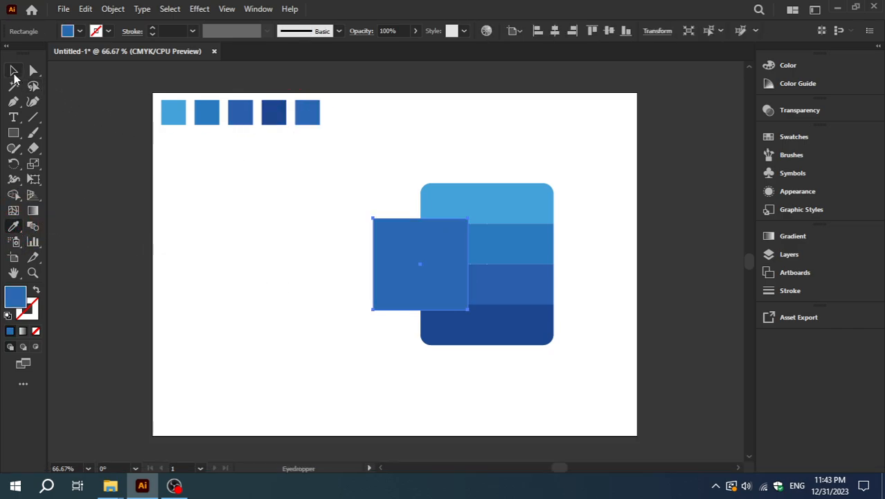
pyautogui.click(13, 70)
pyautogui.click(206, 233)
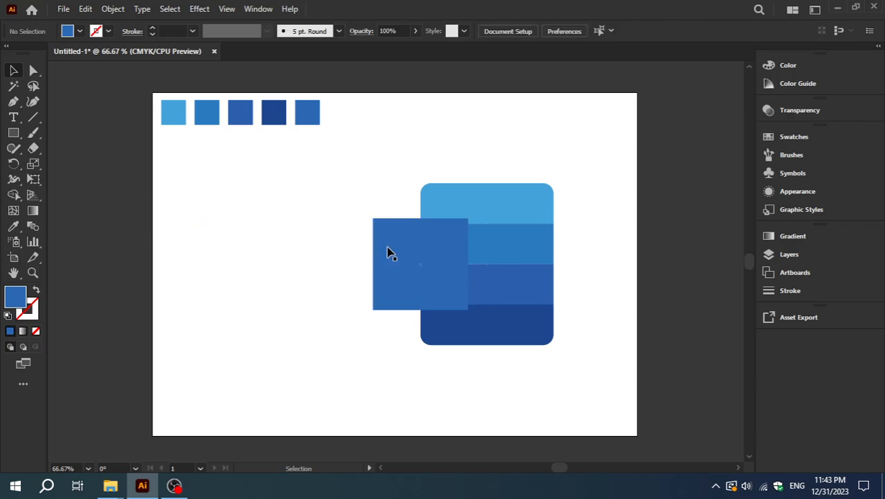
# - Round all four corners of the overlapping rectangle slightly to match the strip block's corners
pyautogui.click(418, 249)
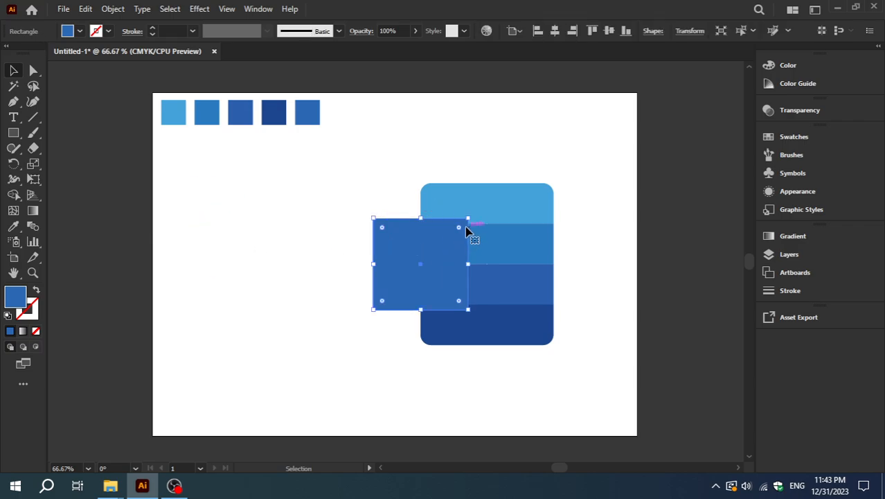
pyautogui.moveTo(458, 227); pyautogui.dragTo(460, 232)
pyautogui.click(326, 260)
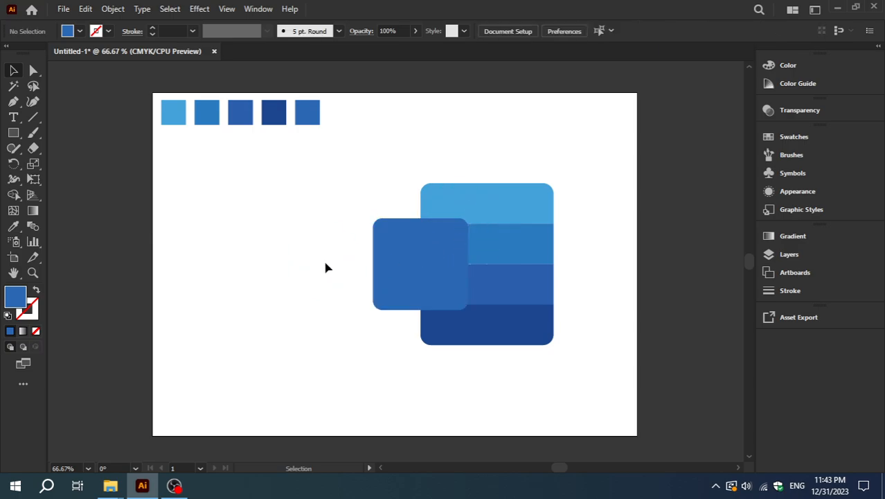
# - Apply a Drop Shadow to the rounded rectangle with Multiply mode, 75% opacity, 7 px X offset, 15 px Y offset and 5 px blur
pyautogui.click(397, 241)
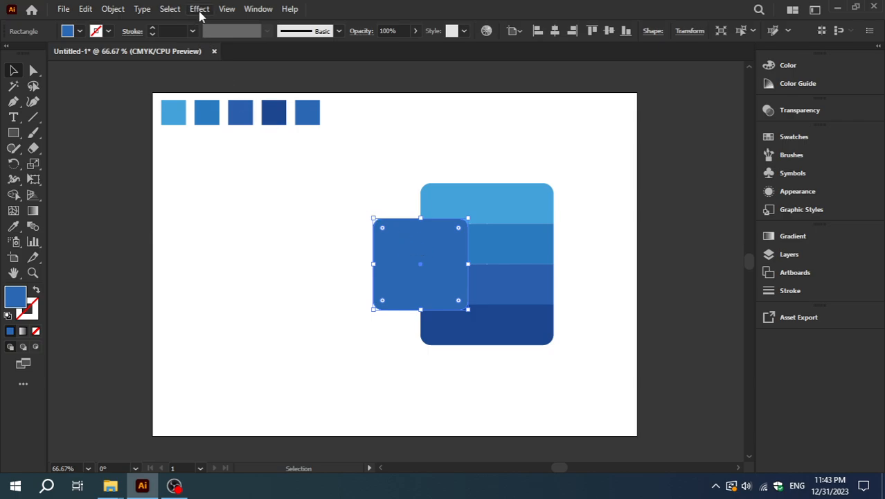
pyautogui.click(199, 9)
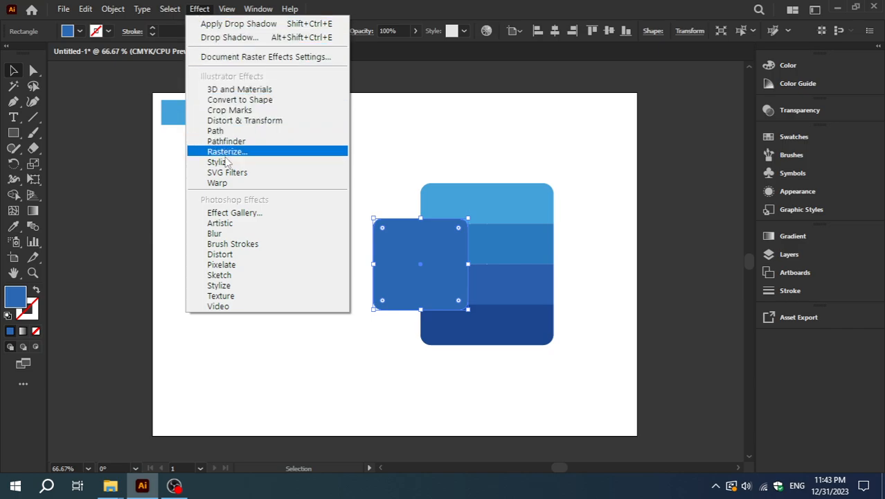
pyautogui.moveTo(220, 163)
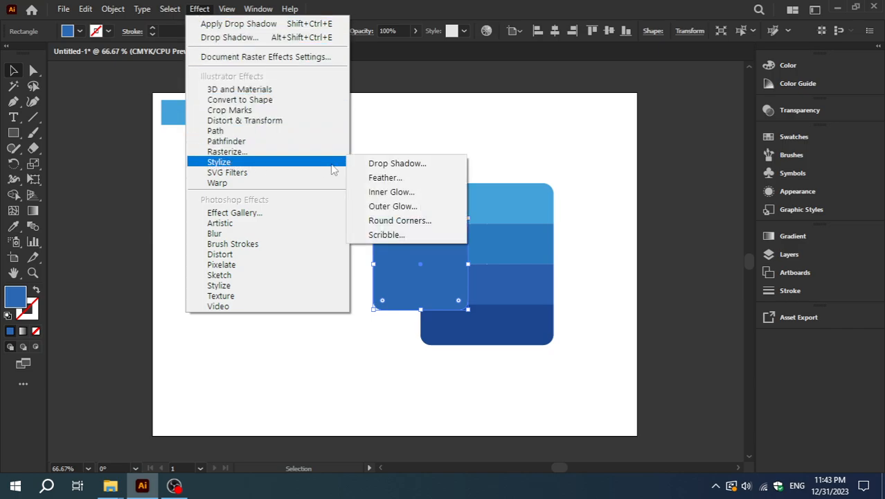
pyautogui.click(383, 167)
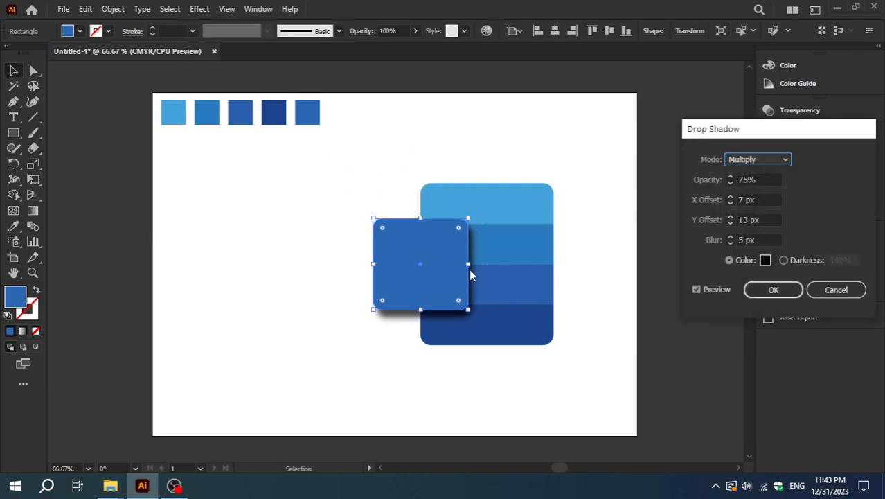
pyautogui.click(731, 217)
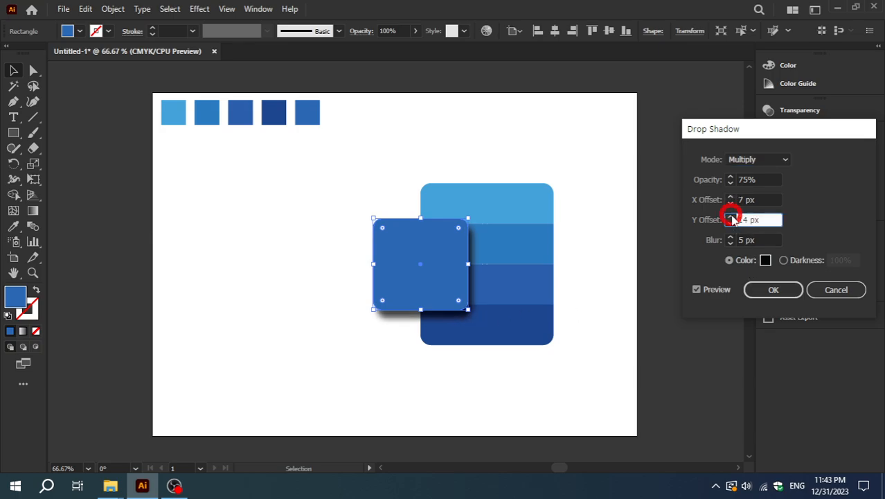
pyautogui.click(731, 216)
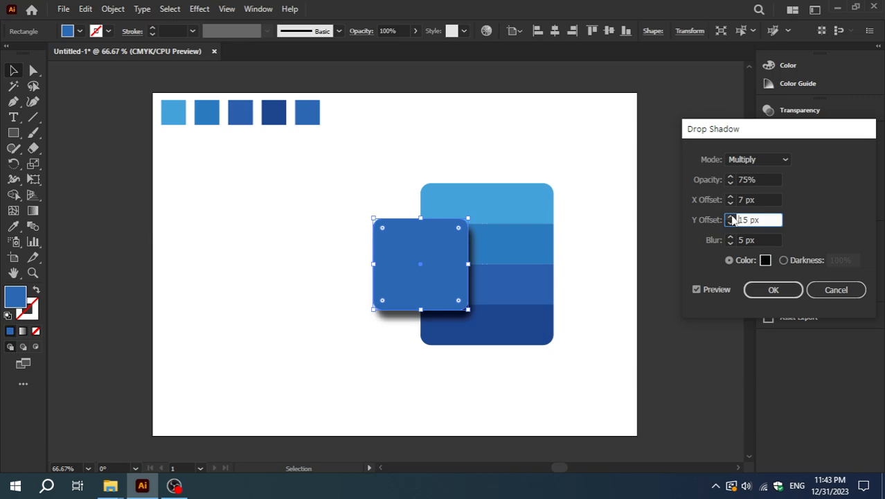
pyautogui.click(773, 289)
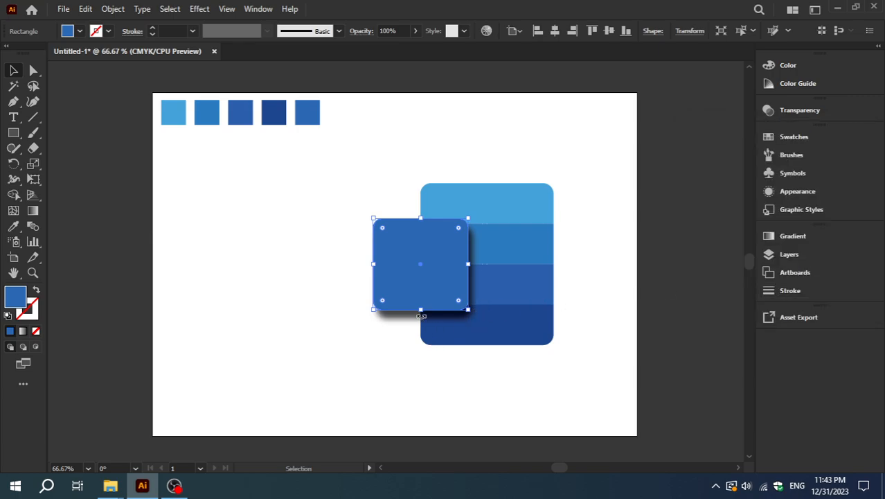
pyautogui.click(405, 342)
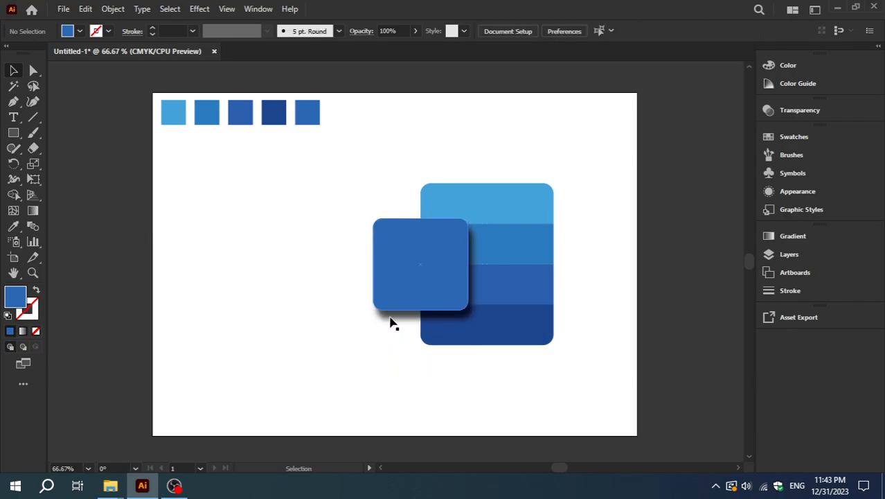
# - Expand the appearance of the shadowed rectangle and ungroup it to separate the shadow from the shape
pyautogui.click(390, 302)
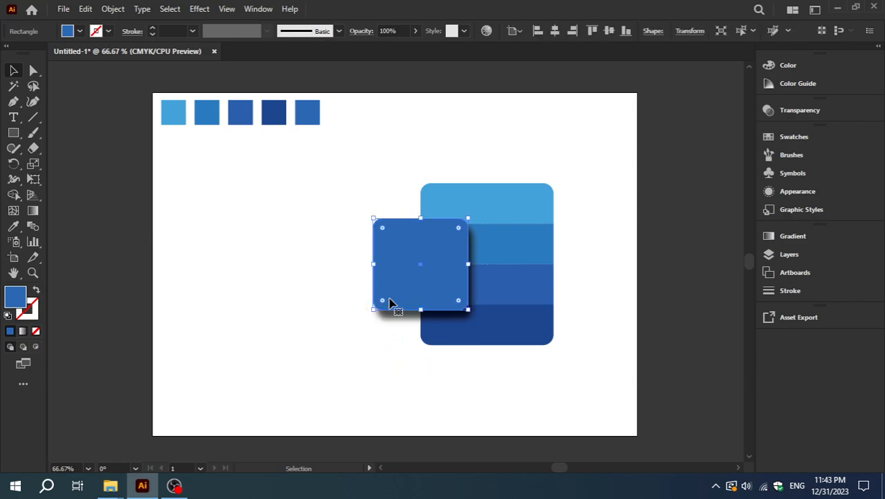
pyautogui.click(112, 9)
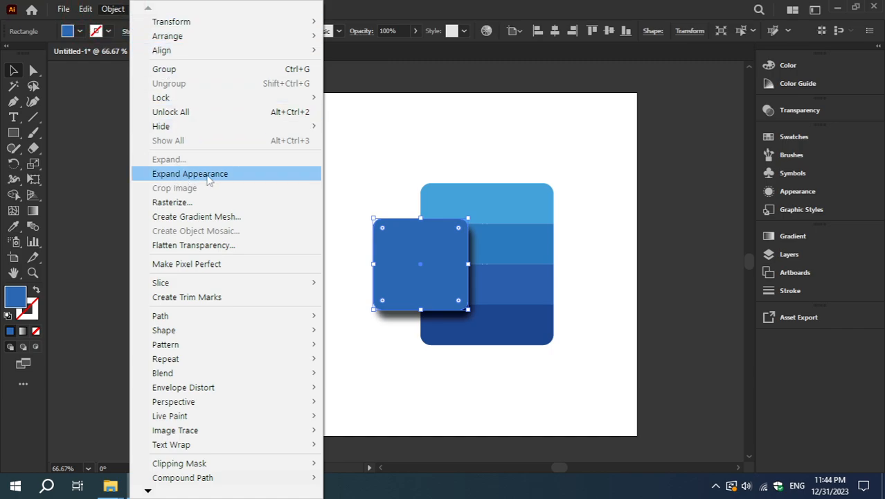
pyautogui.click(209, 178)
pyautogui.rightClick(381, 292)
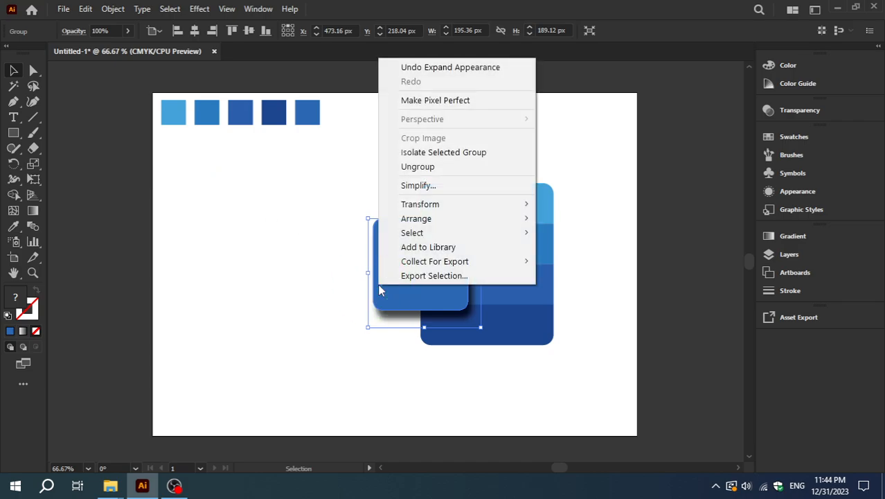
pyautogui.click(424, 172)
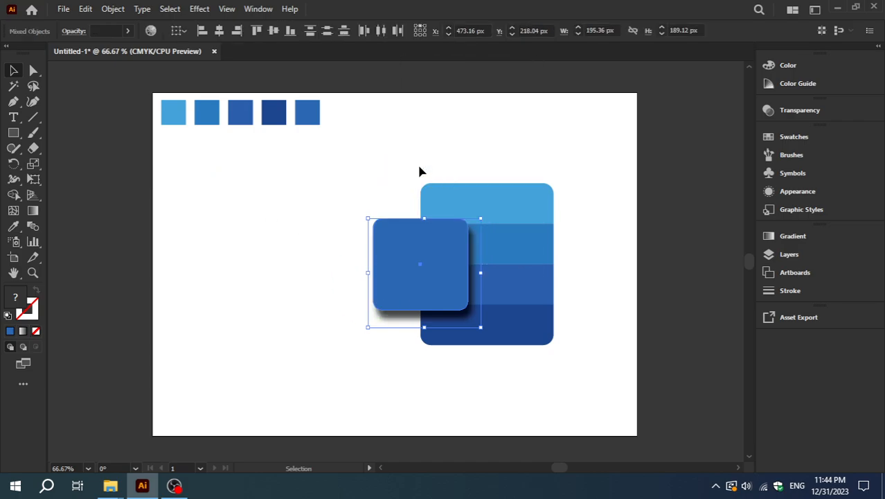
pyautogui.click(391, 348)
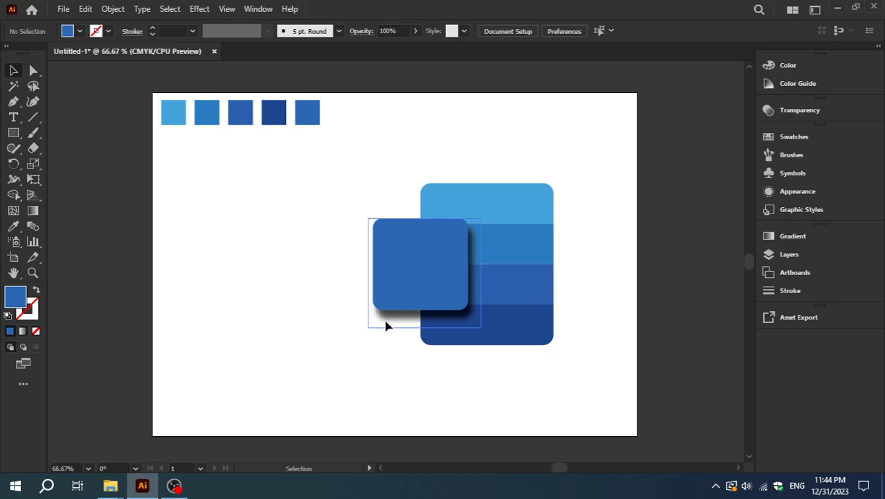
# - Narrow the shadow image so its left side ends near the strip block's left edge and its right side sits slightly closer to the rectangle
pyautogui.click(385, 325)
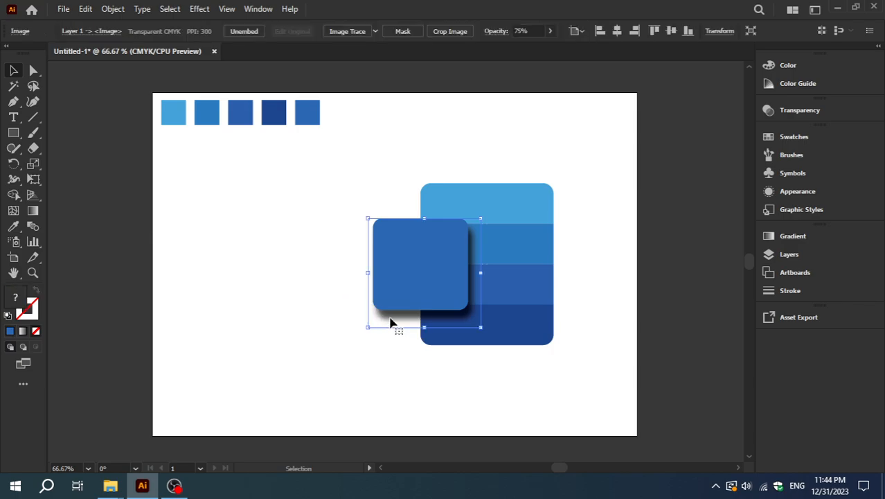
pyautogui.moveTo(368, 273); pyautogui.dragTo(416, 273)
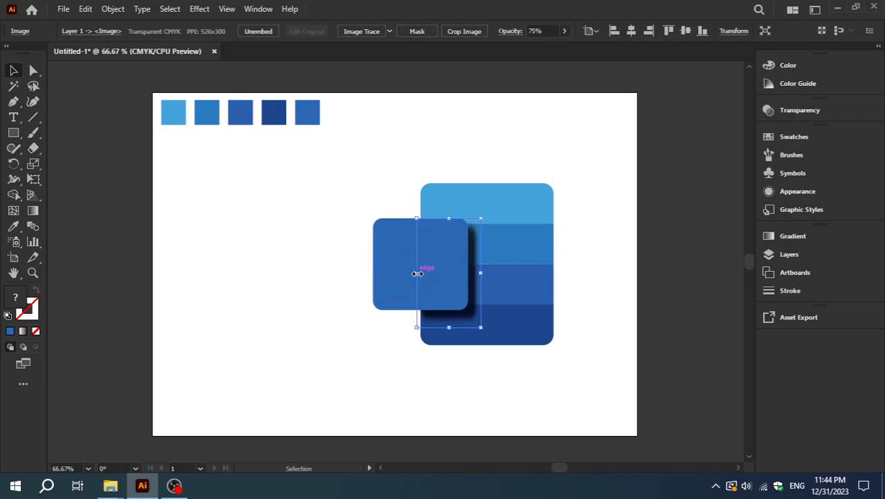
pyautogui.click(385, 380)
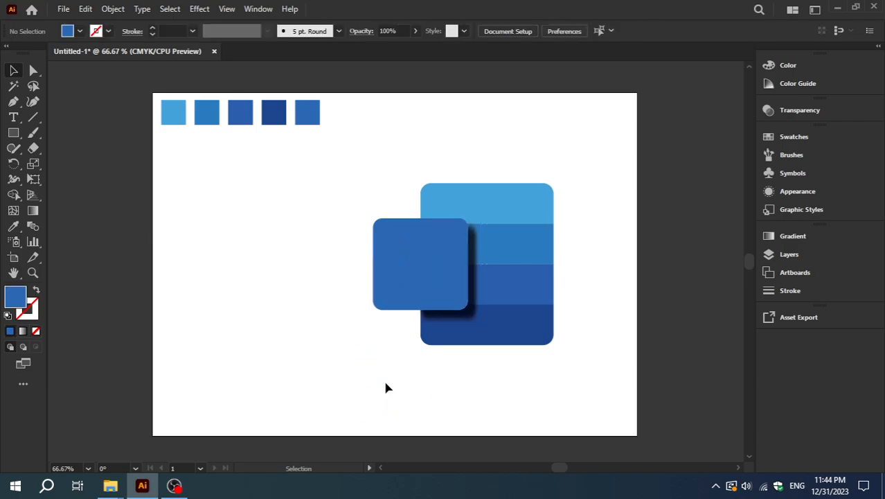
pyautogui.click(450, 321)
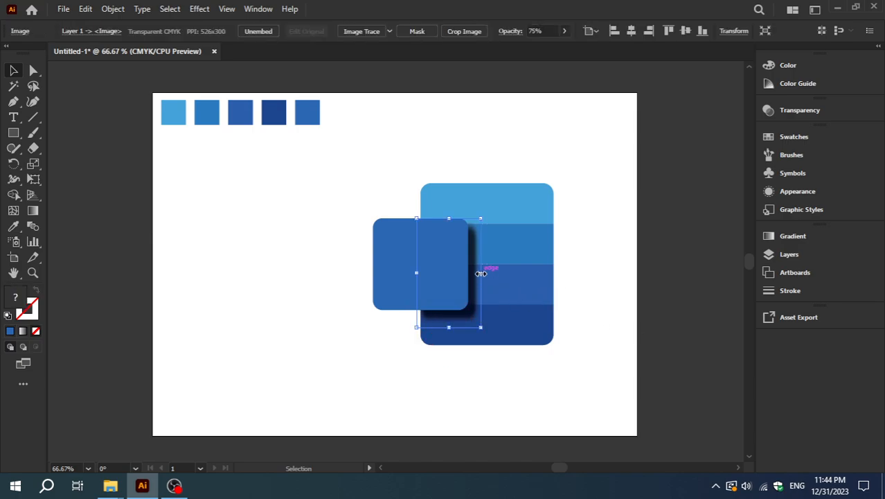
pyautogui.moveTo(480, 274); pyautogui.dragTo(476, 273)
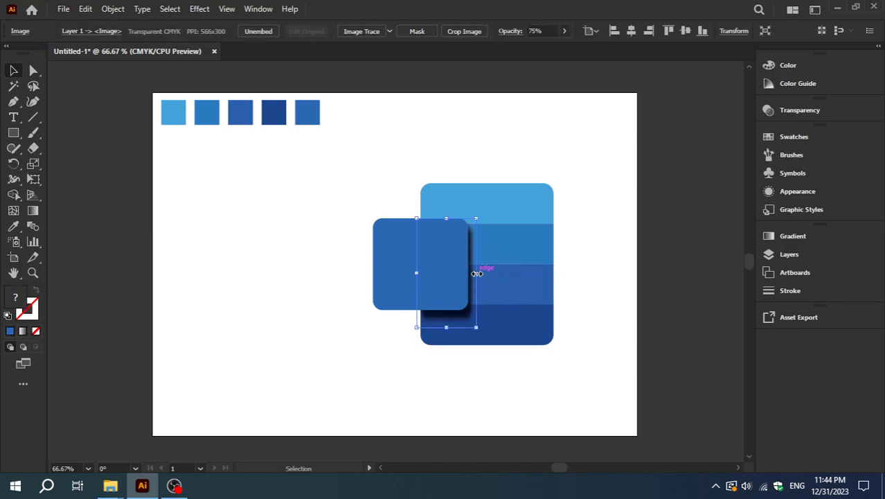
# - Shorten the shadow image slightly at its bottom edge so it sits closer under the rounded rectangle
pyautogui.click(507, 402)
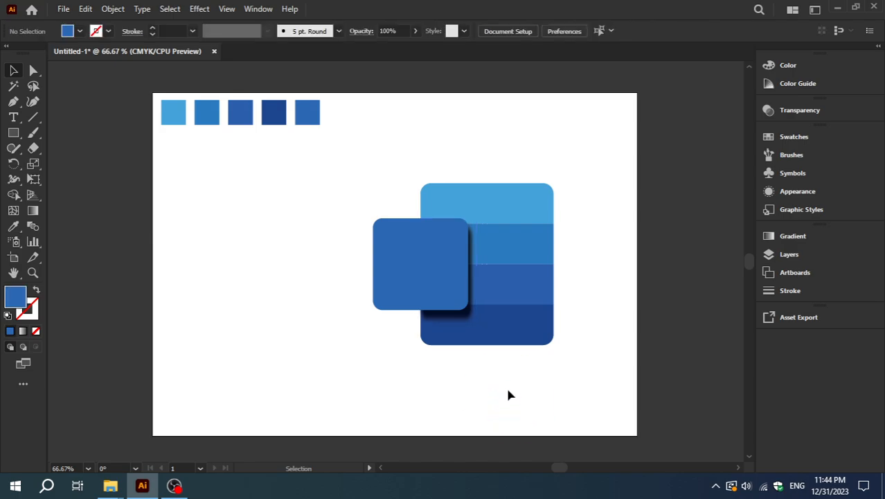
pyautogui.click(447, 321)
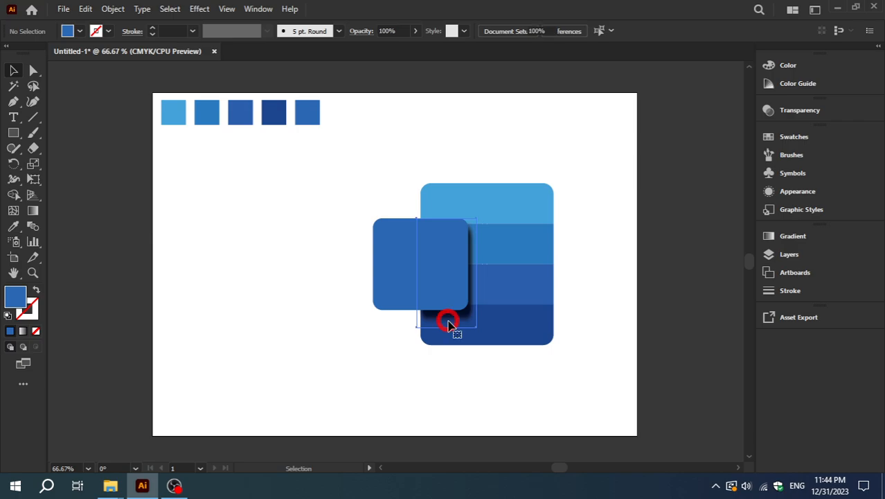
pyautogui.moveTo(447, 328); pyautogui.dragTo(445, 331)
pyautogui.click(424, 382)
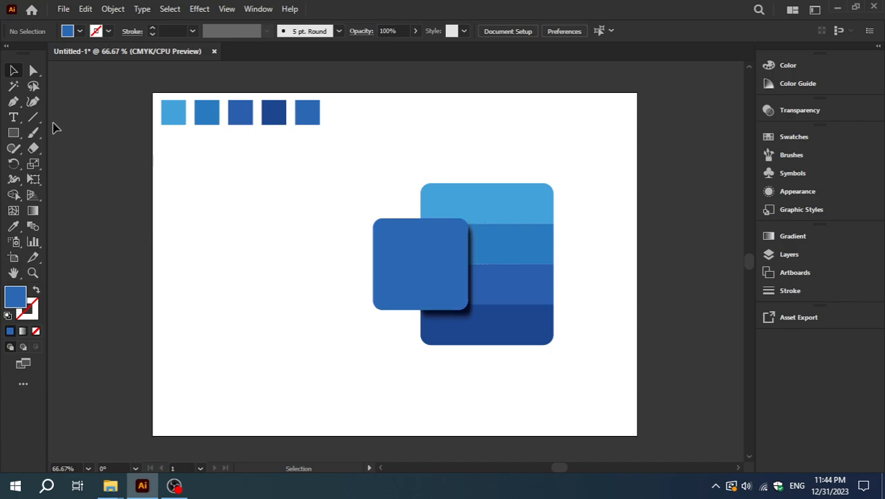
# - Add a bold Arial letter W on the empty area beside the icon and enlarge it to about 1.72 in
pyautogui.click(13, 117)
pyautogui.click(203, 200)
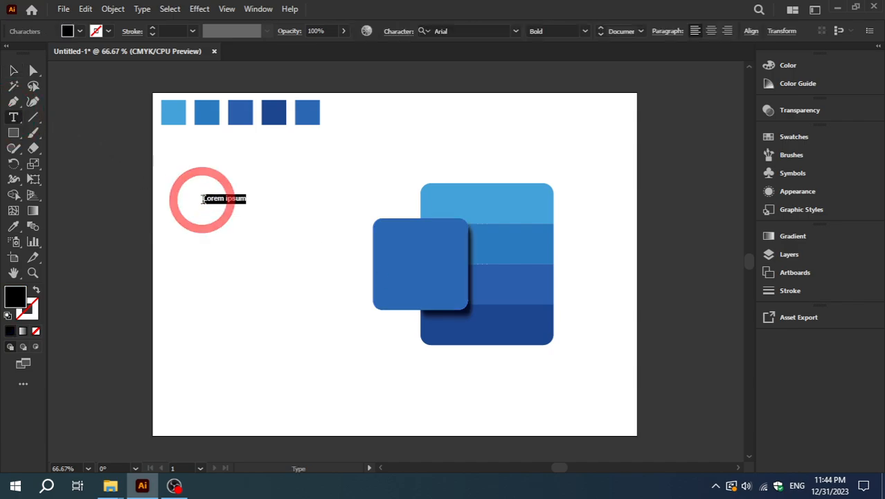
pyautogui.write('W')
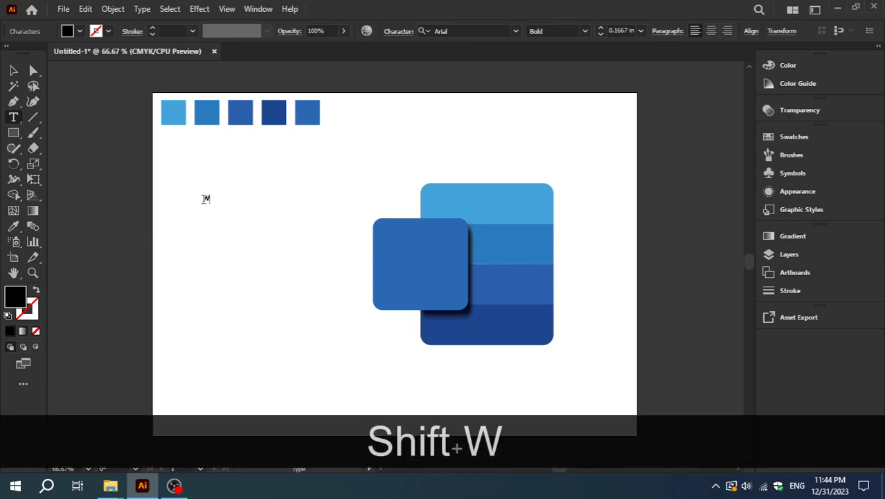
pyautogui.click(13, 70)
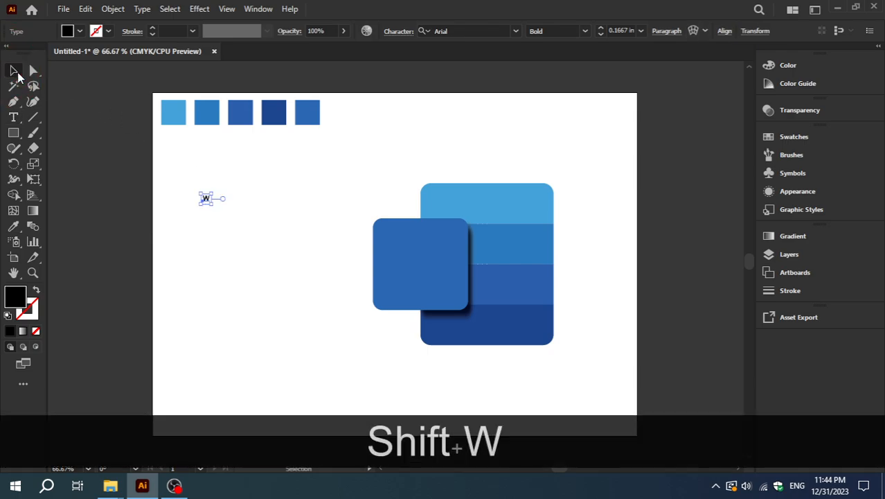
pyautogui.moveTo(212, 205); pyautogui.dragTo(281, 242)
# - Convert the letter W to outlines
pyautogui.rightClick(280, 244)
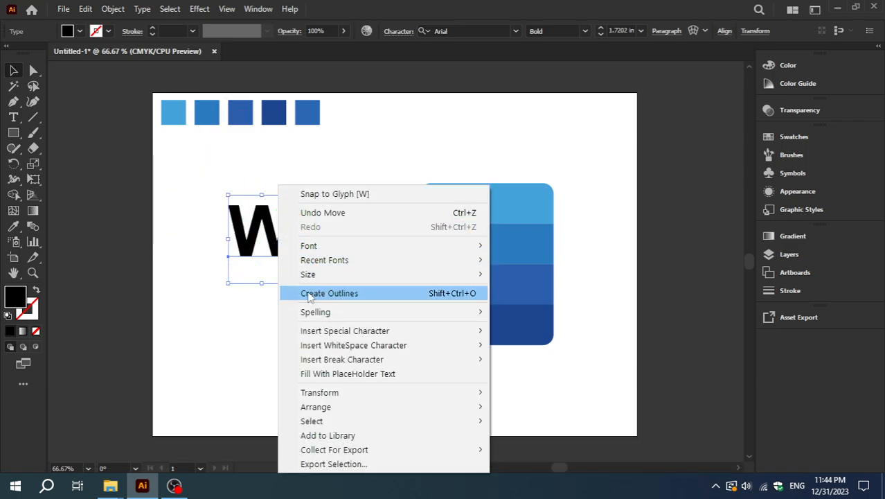
pyautogui.click(349, 296)
pyautogui.click(279, 313)
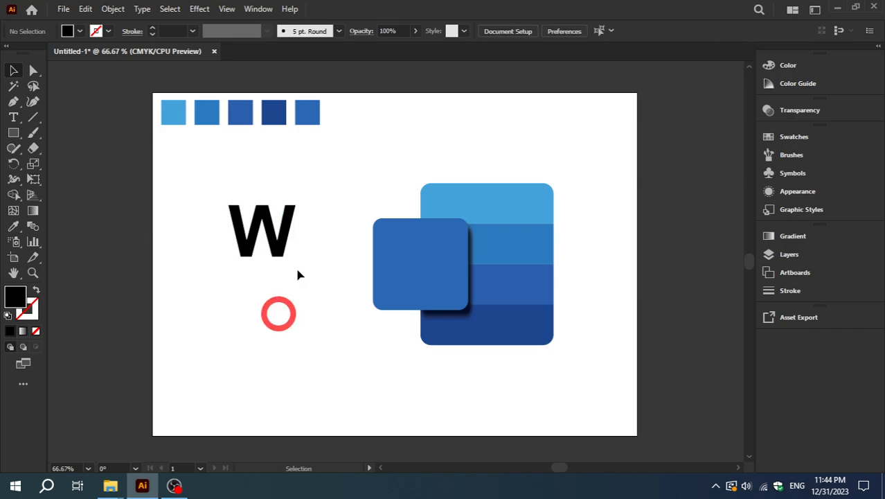
# - Move the outlined W onto the rounded rectangle and scale it up proportionally to nearly fill it, leaving an even margin
pyautogui.click(282, 251)
pyautogui.moveTo(296, 256); pyautogui.dragTo(459, 271)
pyautogui.moveTo(468, 227); pyautogui.dragTo(458, 236)
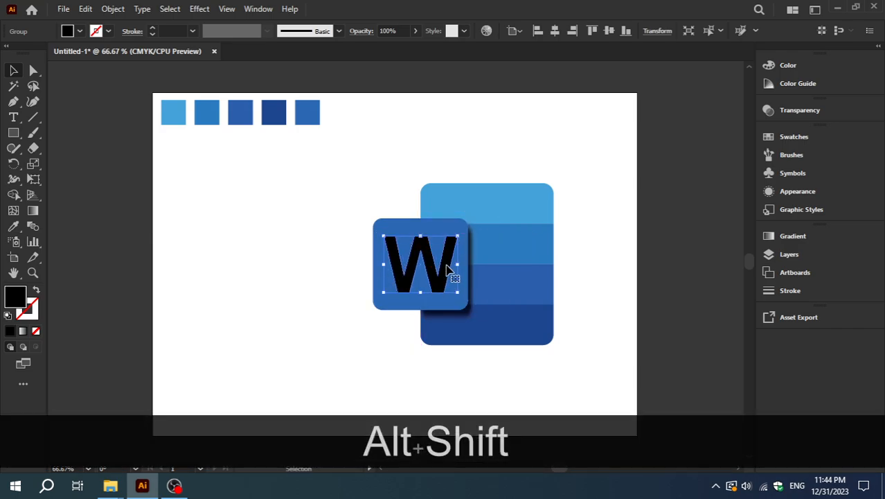
pyautogui.moveTo(448, 267); pyautogui.dragTo(450, 266)
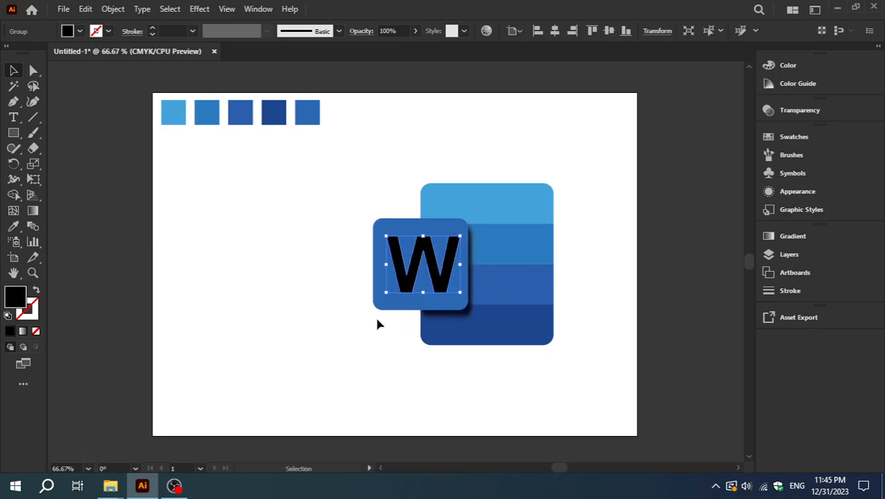
# - Fill the W with white (FFFFFF)
pyautogui.doubleClick(18, 297)
pyautogui.click(469, 166)
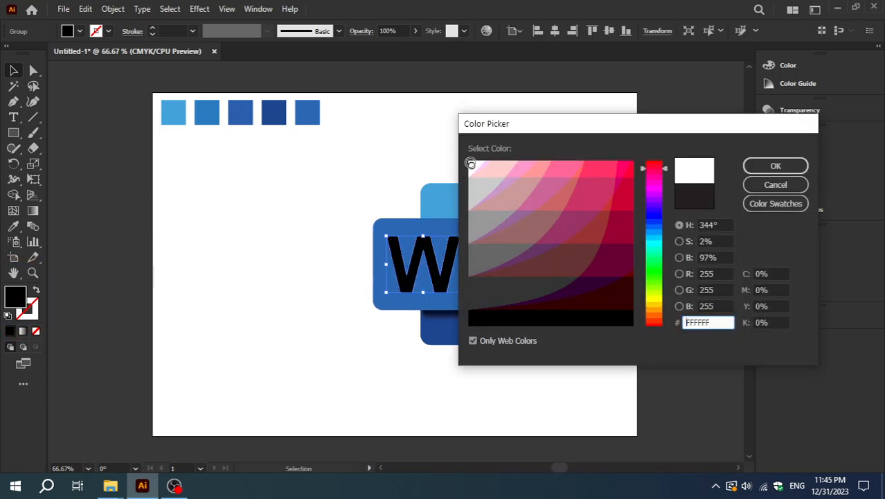
pyautogui.click(762, 167)
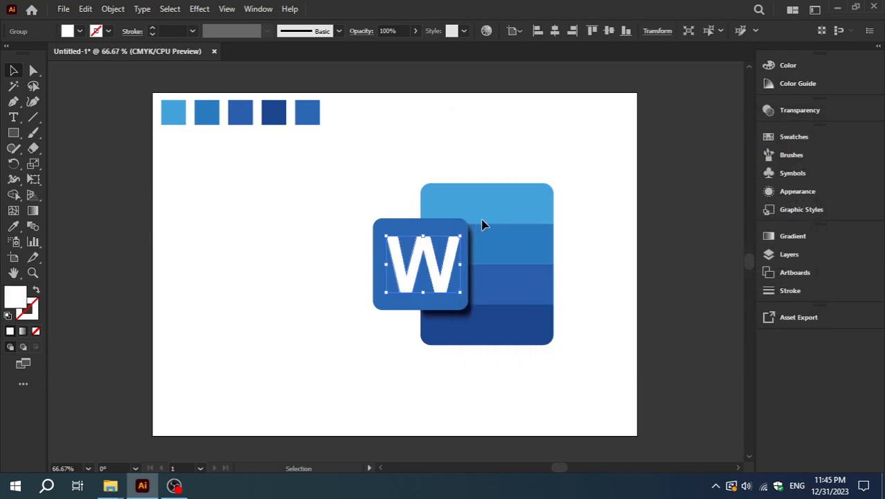
pyautogui.click(331, 230)
# - Align the W and the rounded rectangle to each other by their horizontal centers
pyautogui.moveTo(347, 204); pyautogui.dragTo(399, 321)
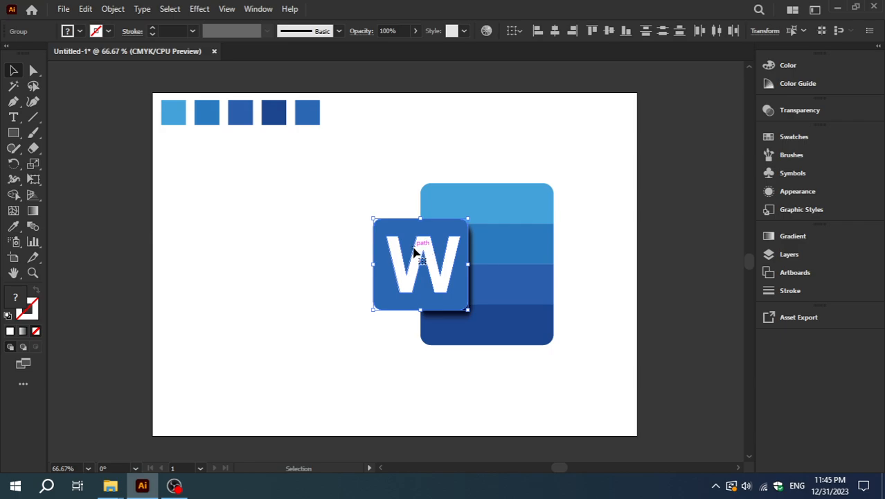
pyautogui.moveTo(363, 201); pyautogui.dragTo(399, 311)
pyautogui.click(555, 31)
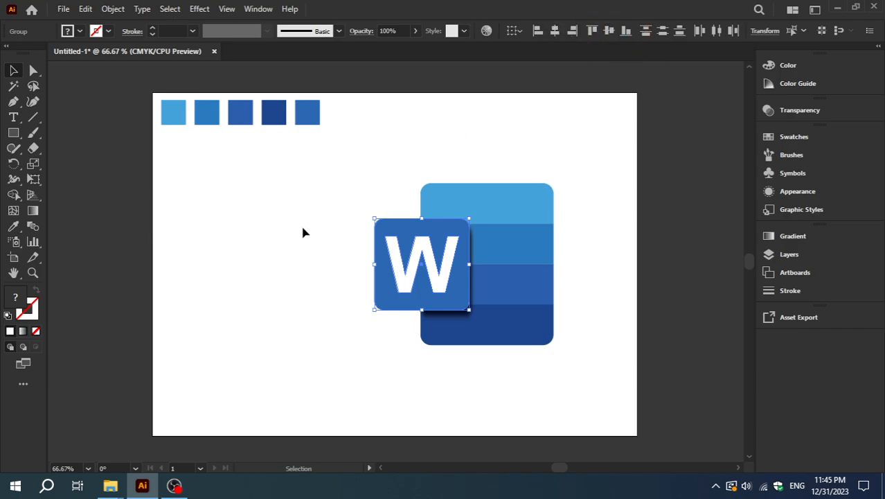
pyautogui.click(285, 235)
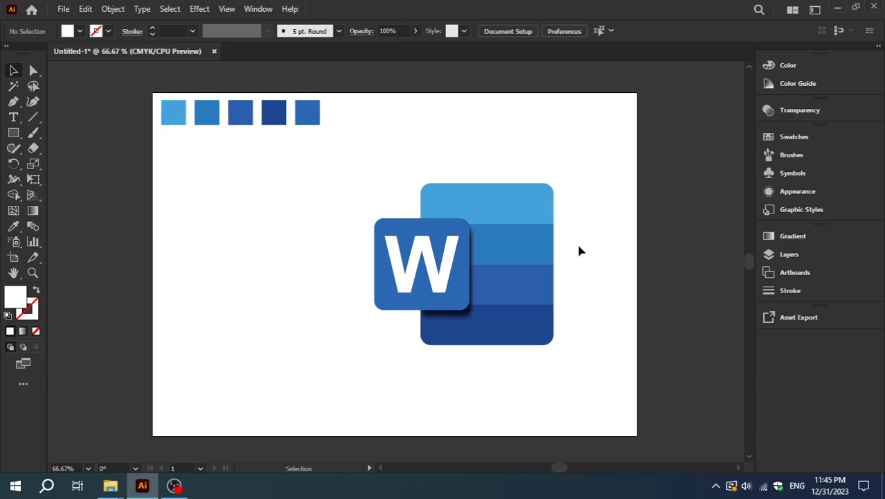
# - Unlock all locked objects to make the four colored strips selectable
pyautogui.moveTo(352, 177); pyautogui.dragTo(580, 379)
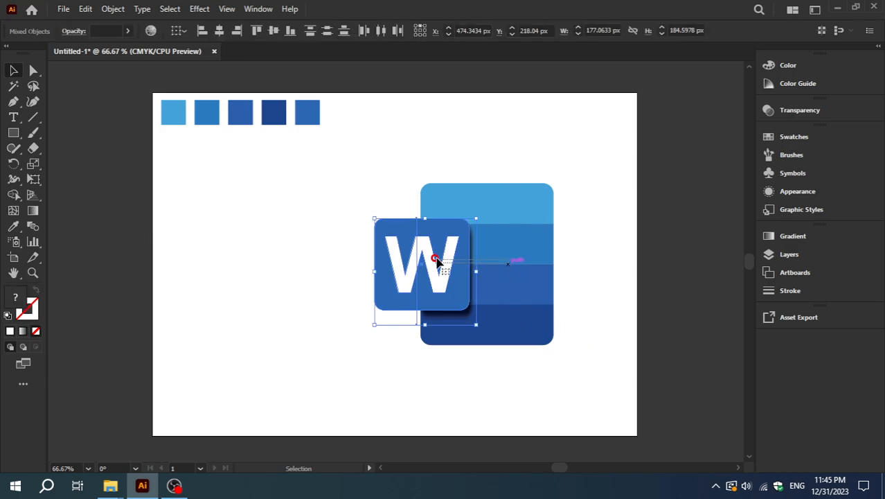
pyautogui.moveTo(522, 268)
pyautogui.mouseDown()
pyautogui.moveTo(529, 291)
pyautogui.moveTo(523, 241)
pyautogui.mouseUp()
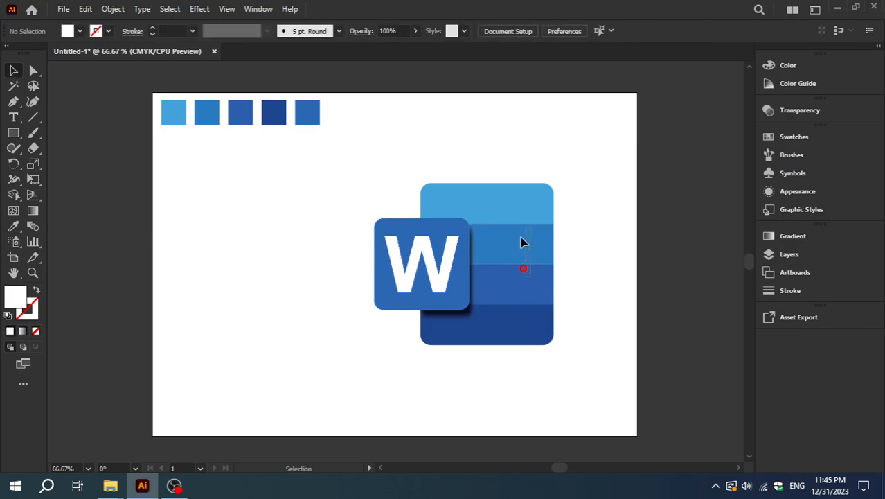
pyautogui.click(116, 9)
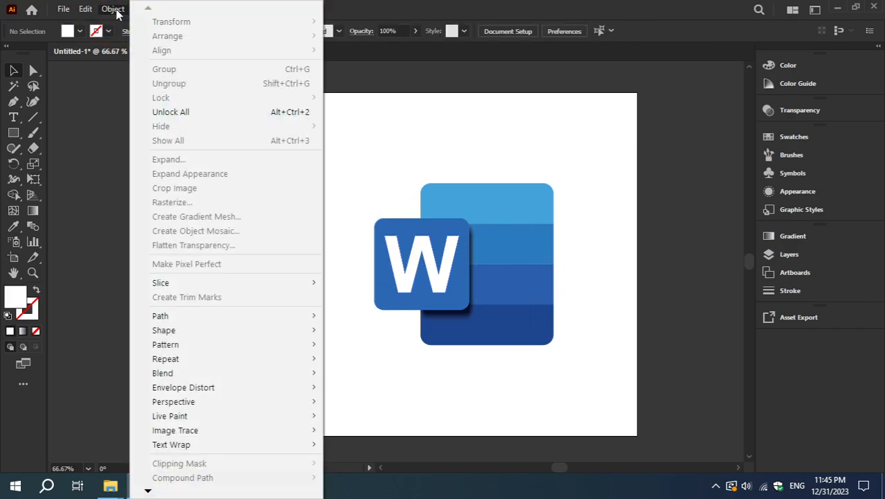
pyautogui.click(189, 114)
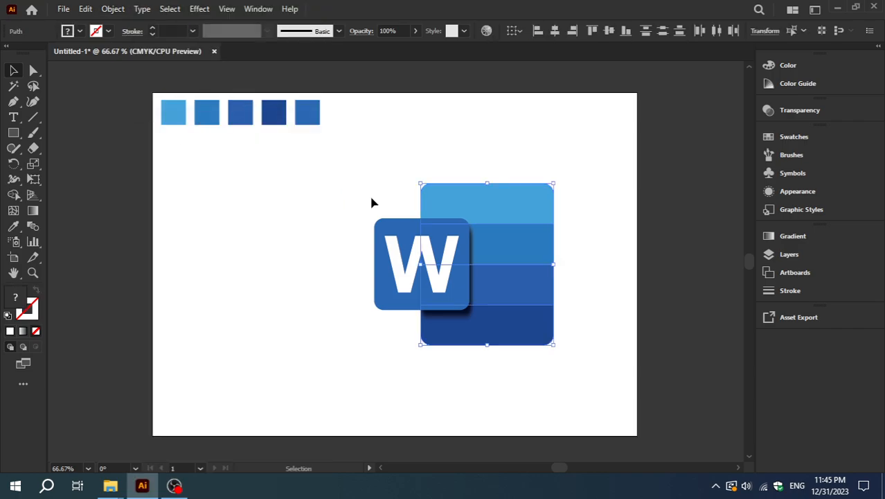
# - Group the strips, shadow, rounded rectangle and W into one icon and move it left to about the artboard's center
pyautogui.moveTo(351, 186); pyautogui.dragTo(583, 370)
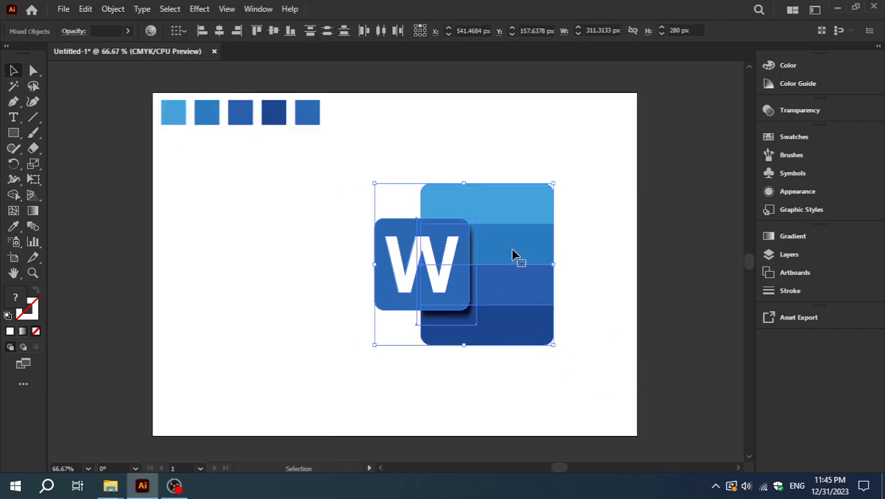
pyautogui.rightClick(512, 254)
pyautogui.click(551, 349)
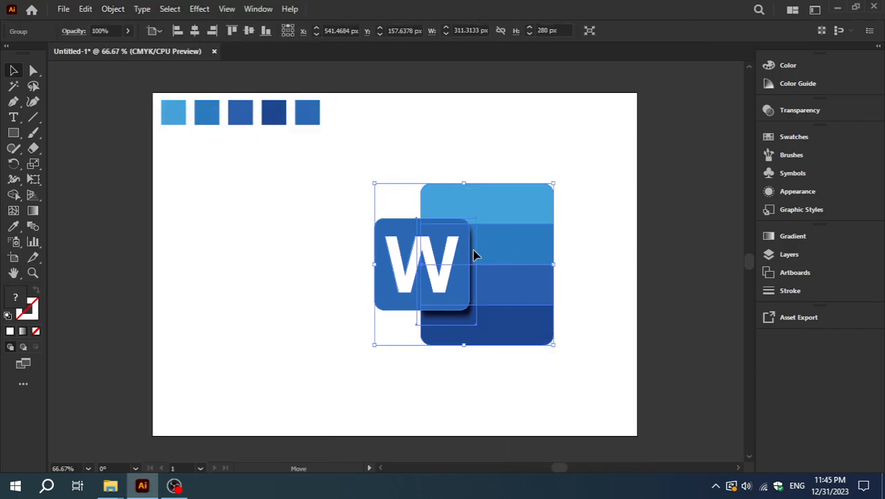
pyautogui.moveTo(474, 255); pyautogui.dragTo(390, 255)
pyautogui.click(528, 297)
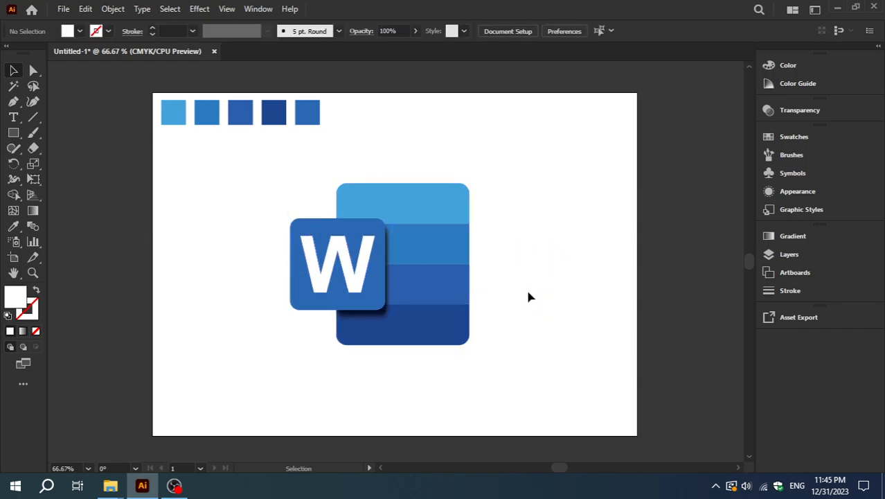